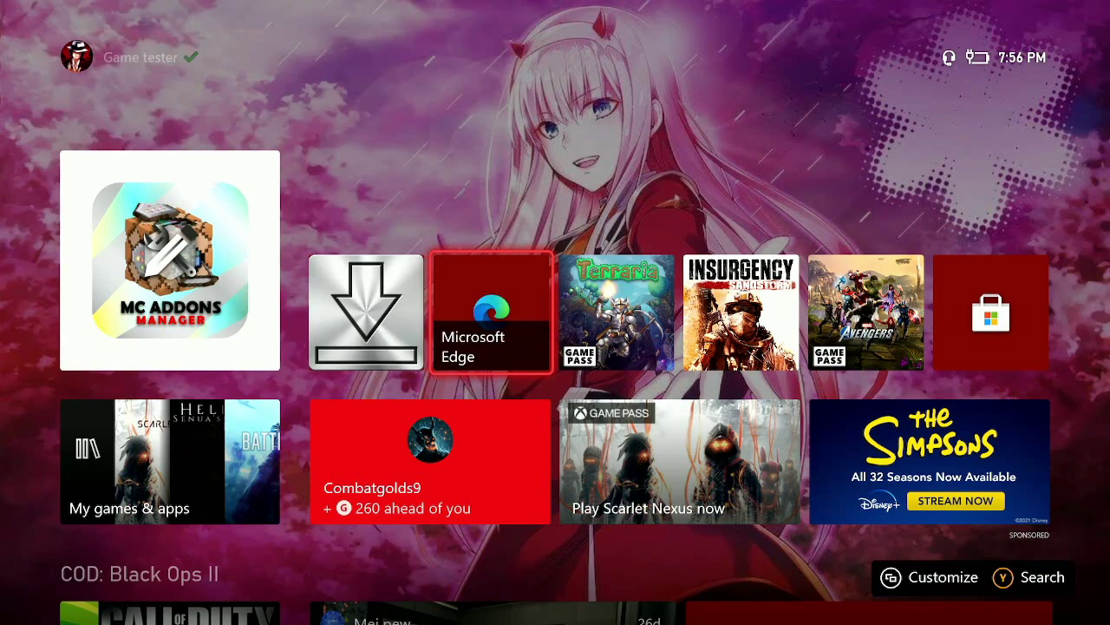
- Launch Microsoft Edge from its Xbox home screen tile to reach the Minesanity MediaFire page
key(Return)
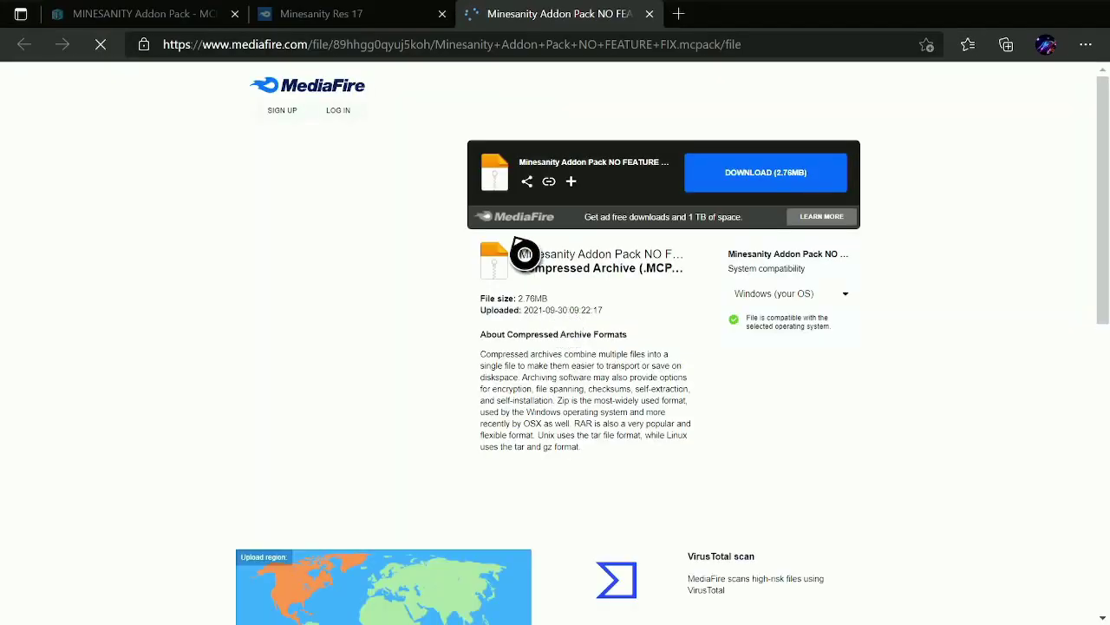
- Flip between the MINESANITY Addon Pack, Minesanity Res 17 and MediaFire download tabs
click(220, 17)
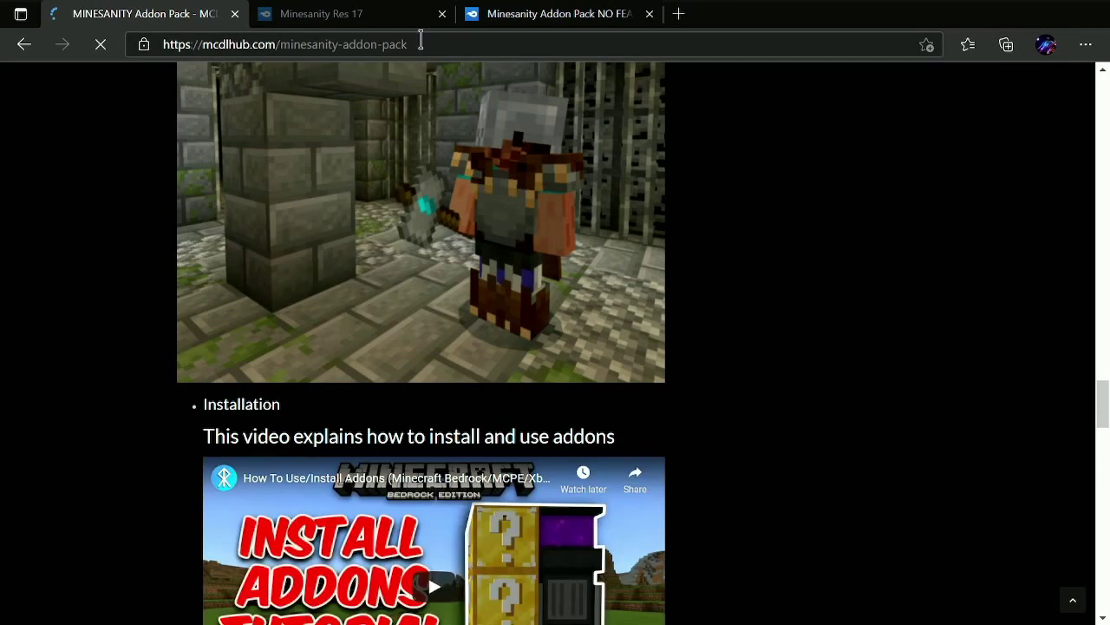
click(404, 18)
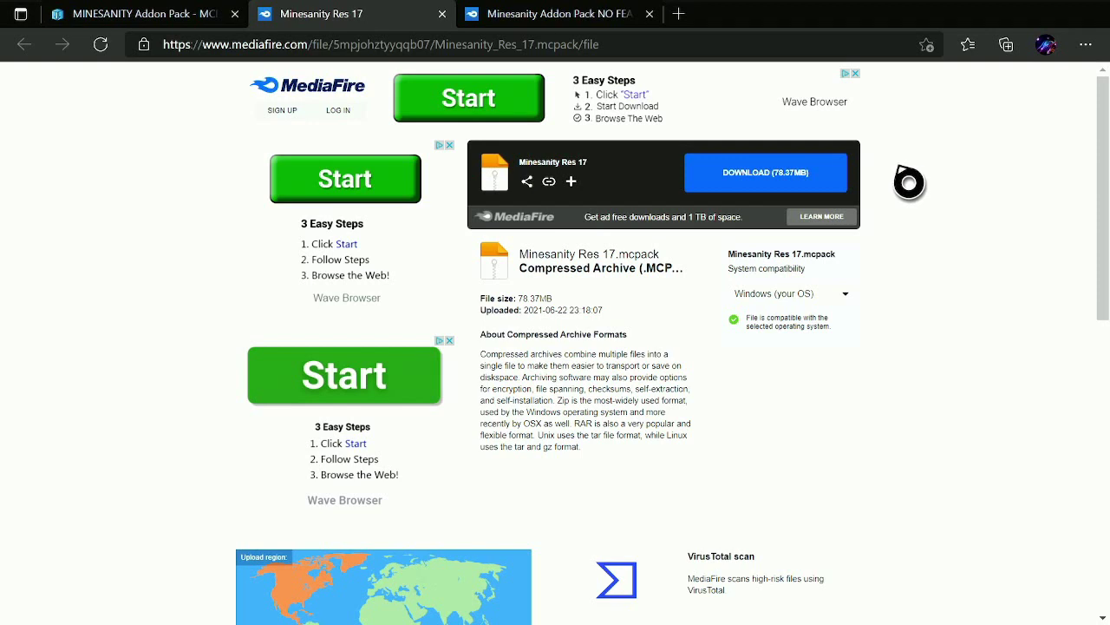
click(537, 17)
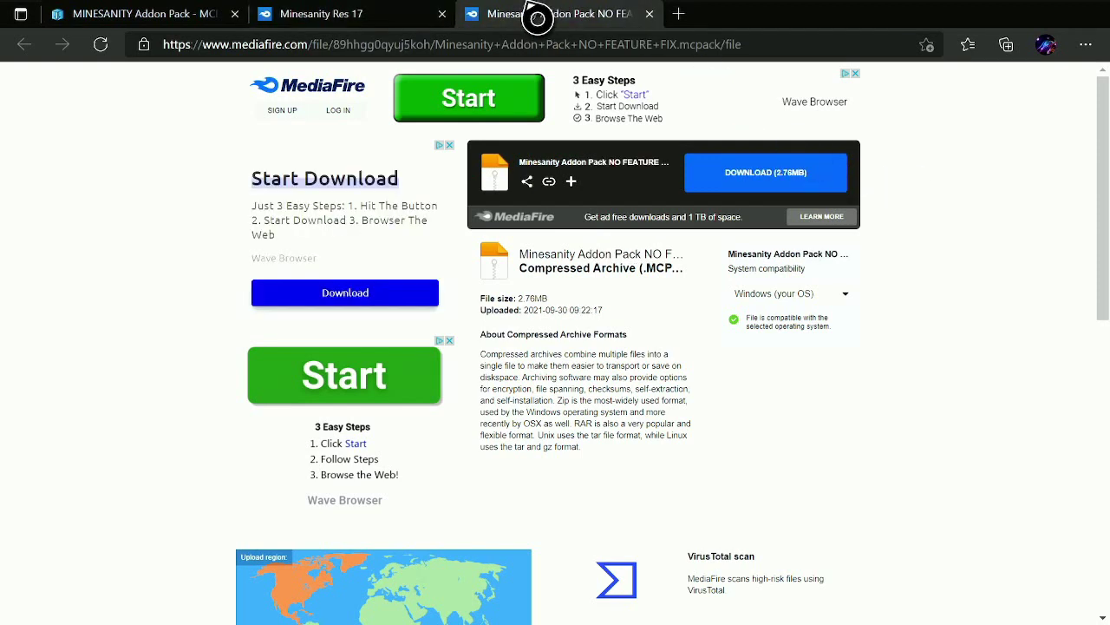
click(355, 16)
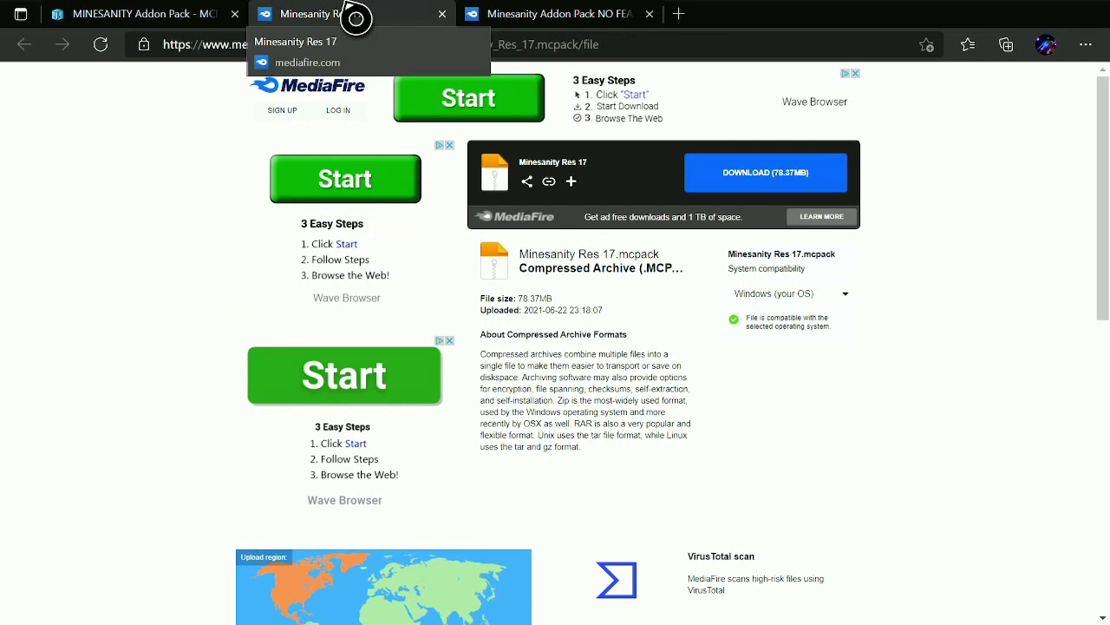
click(133, 18)
- Scroll through the MINESANITY Addon Pack page, then switch to the Minesanity Res 17 download tab
scroll(680, 391, up, 1)
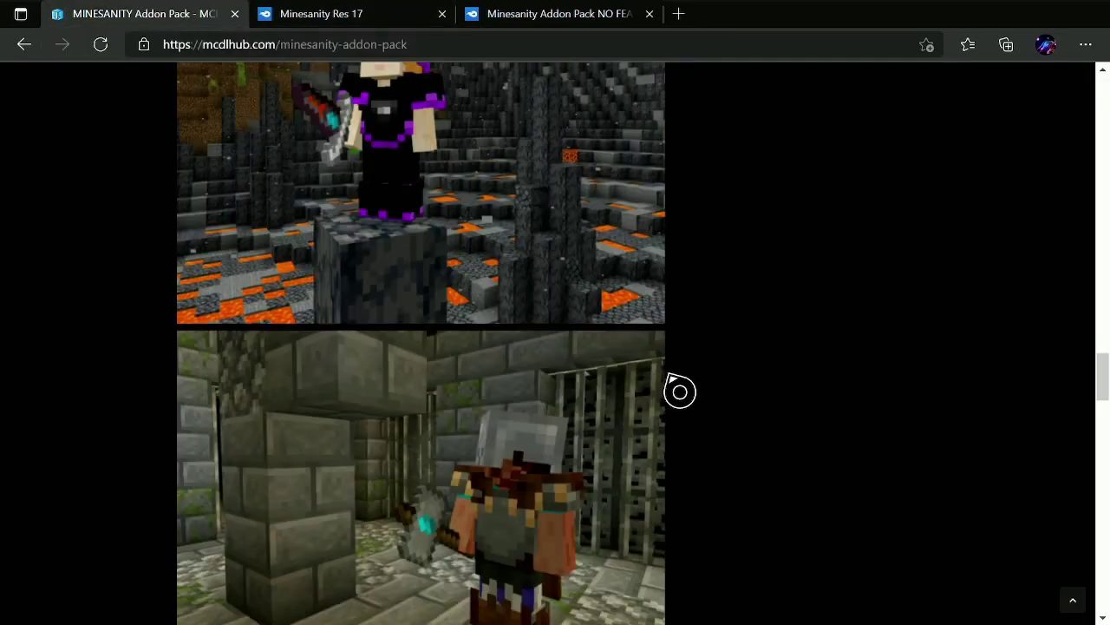
scroll(680, 391, up, 4)
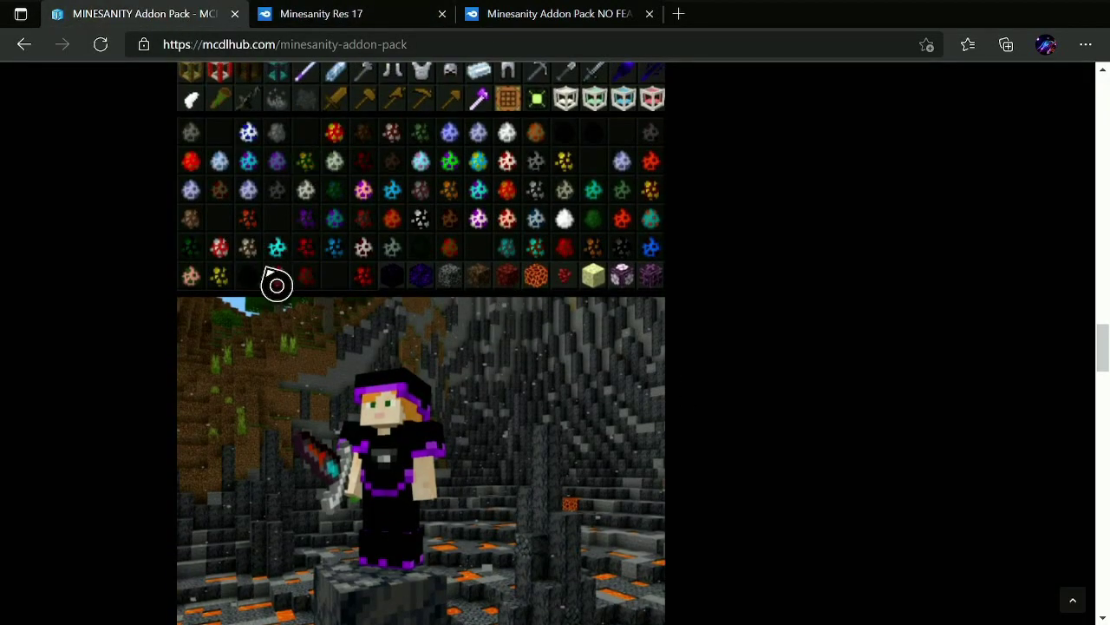
scroll(181, 190, up, 6)
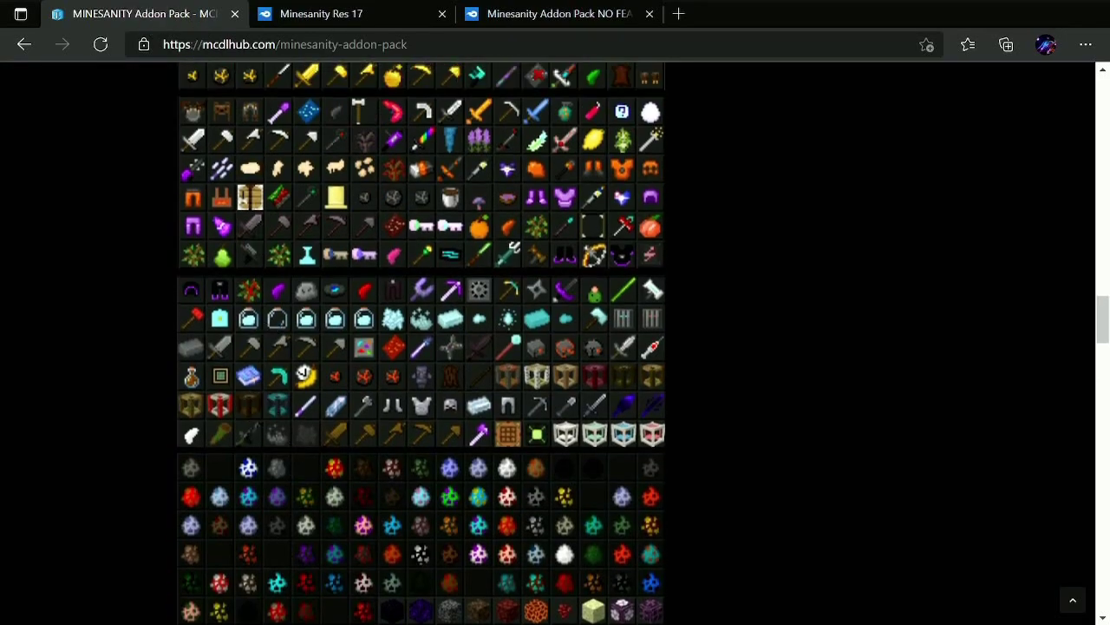
scroll(413, 364, up, 10)
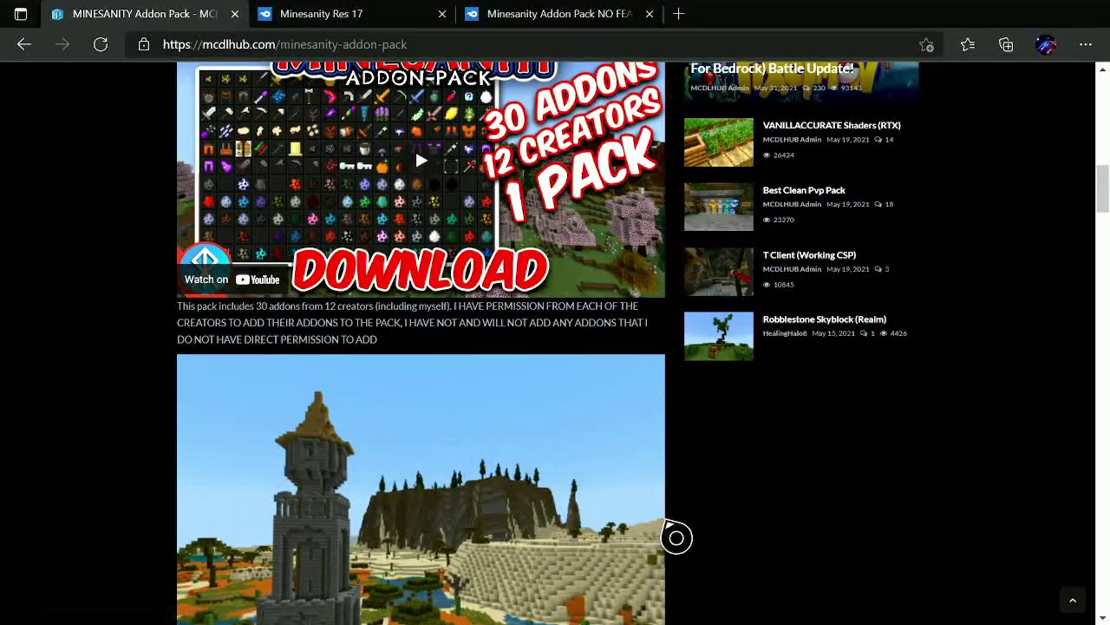
scroll(349, 396, up, 6)
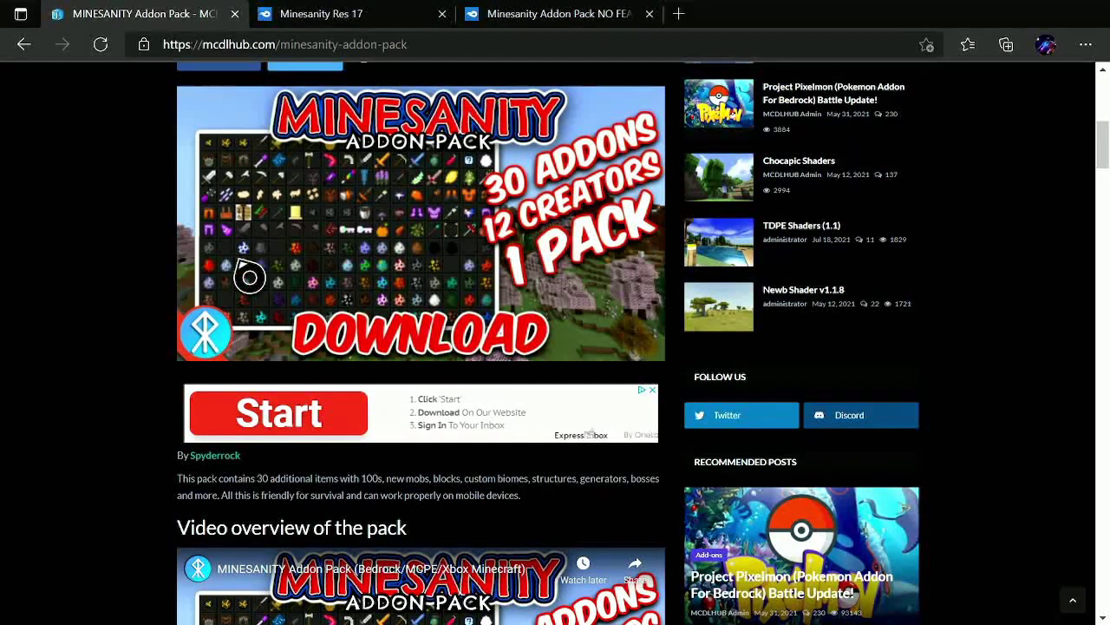
scroll(149, 226, down, 15)
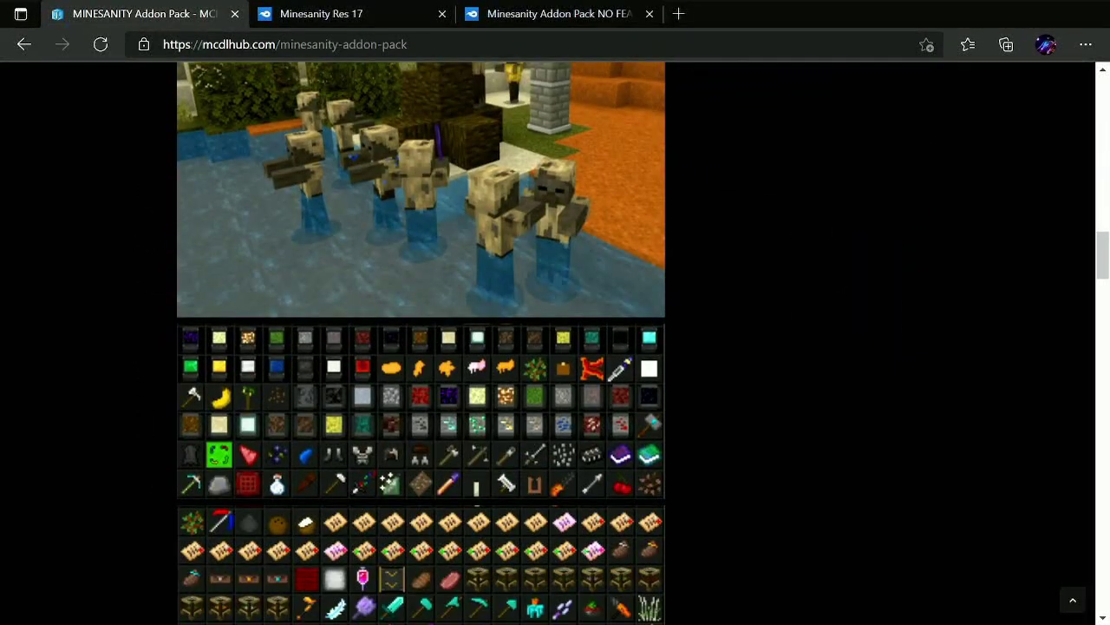
click(349, 14)
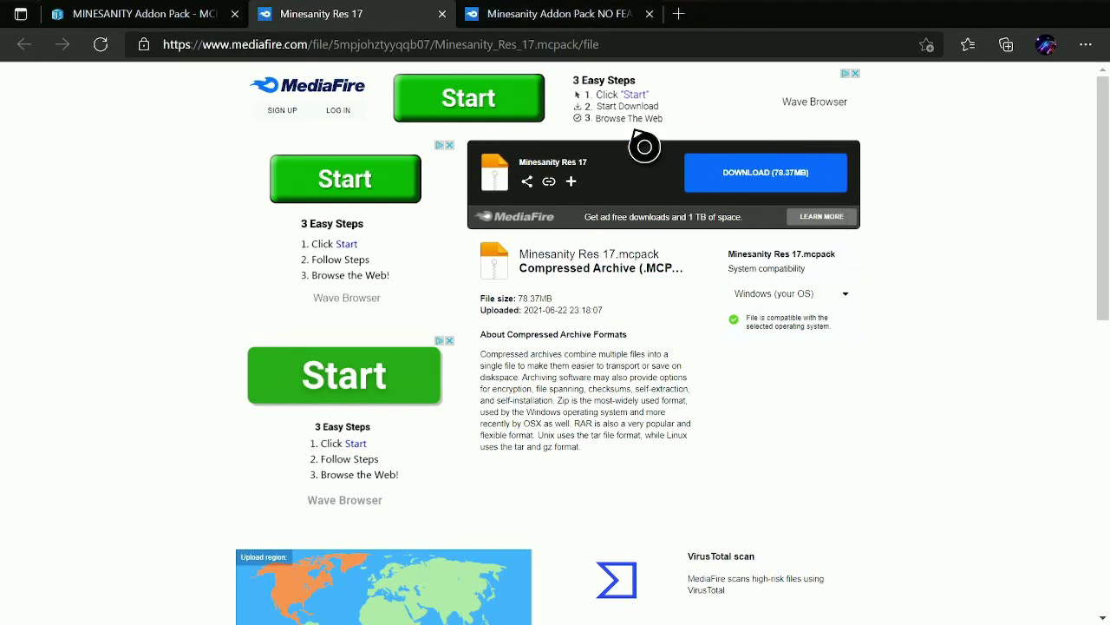
- Copy the Minesanity Res 17 DOWNLOAD link and quit Microsoft Edge from the Xbox guide
right_click(760, 191)
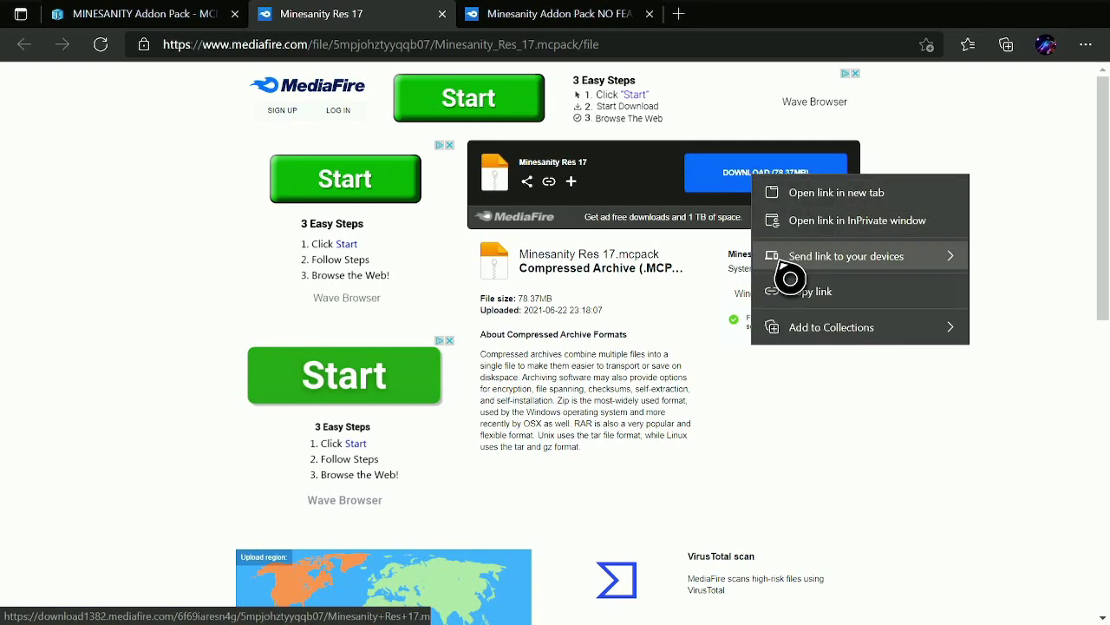
click(790, 300)
key(super)
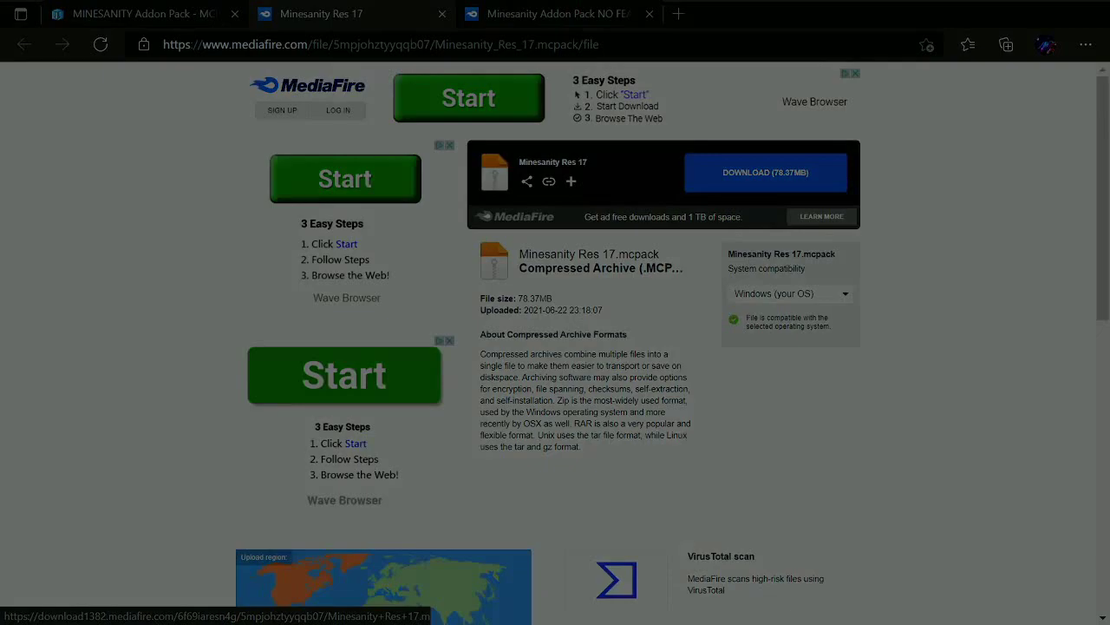
key(Down)
key(Down)
key(Menu)
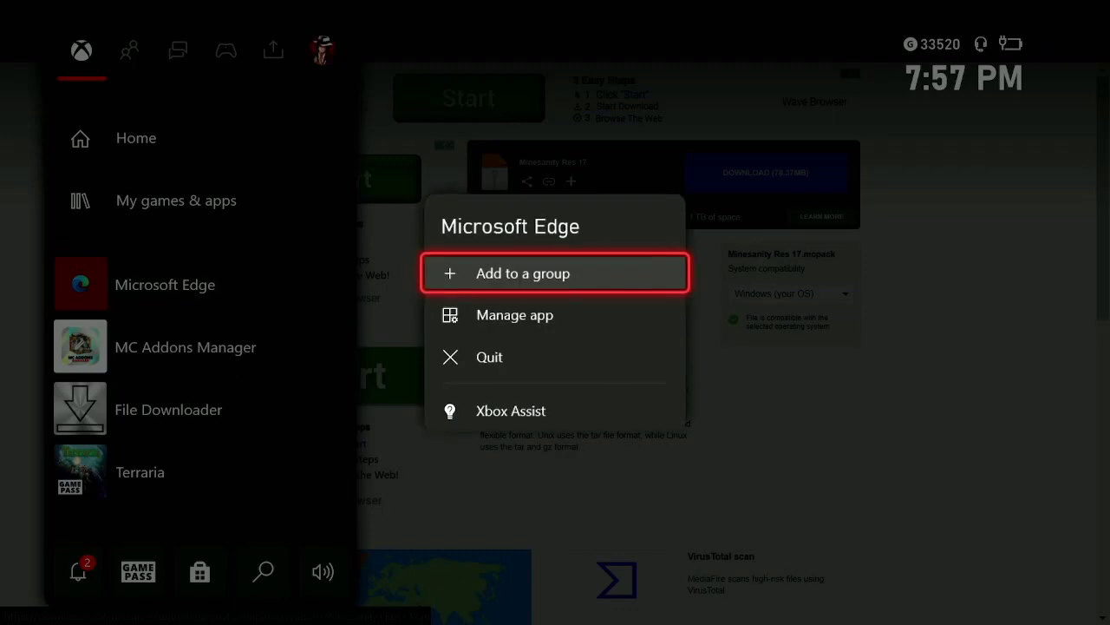
key(Down)
key(Down)
key(Return)
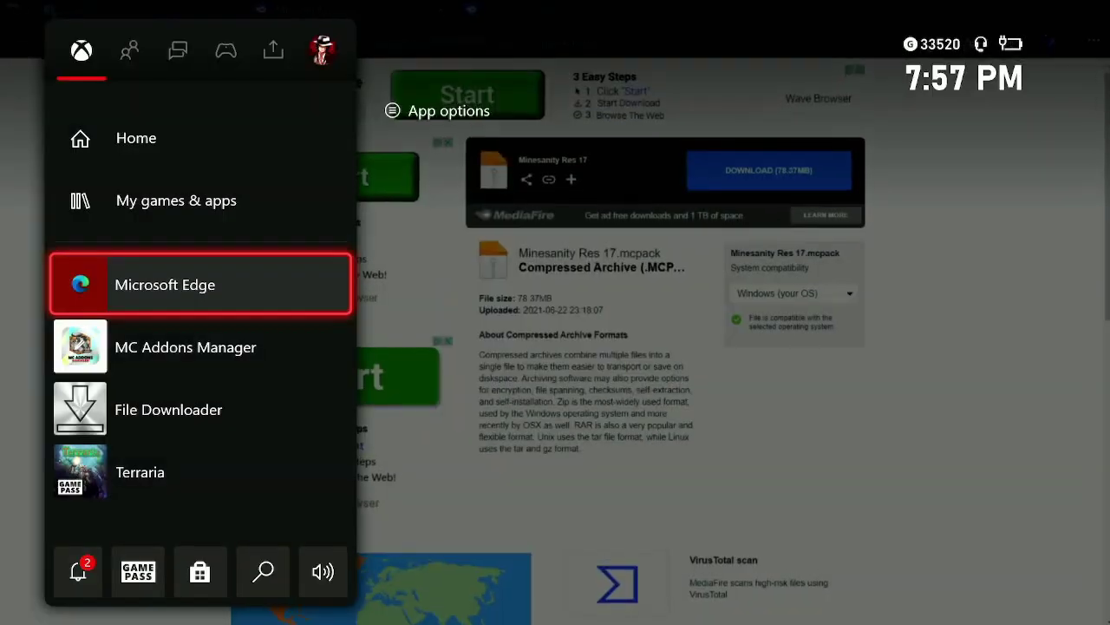
- Return to the home screen and launch File Downloader
key(Escape)
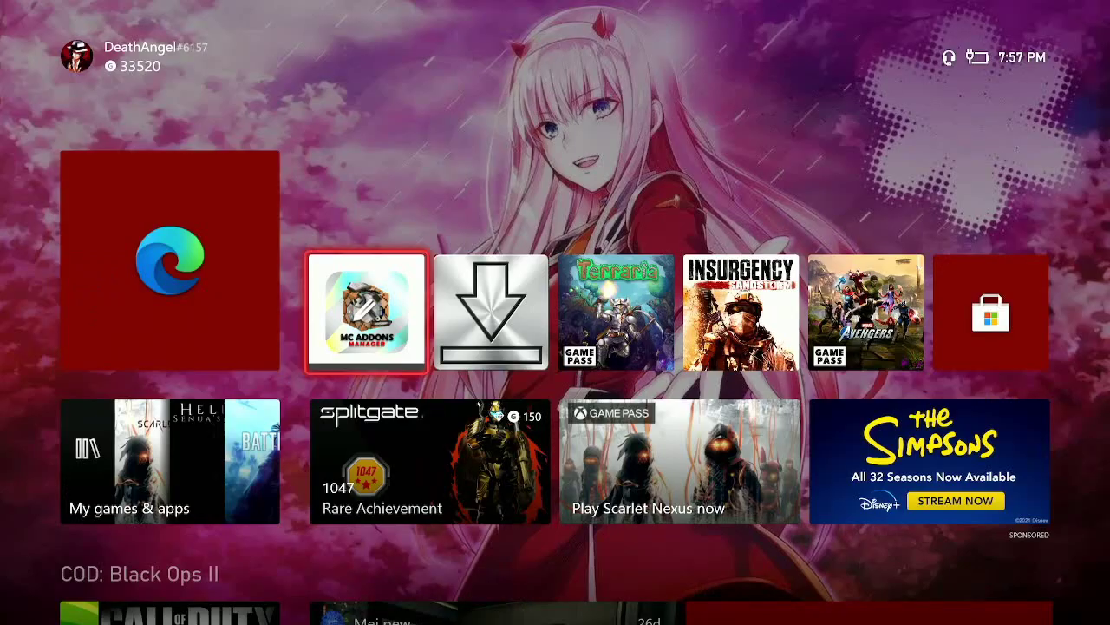
key(Right)
key(Return)
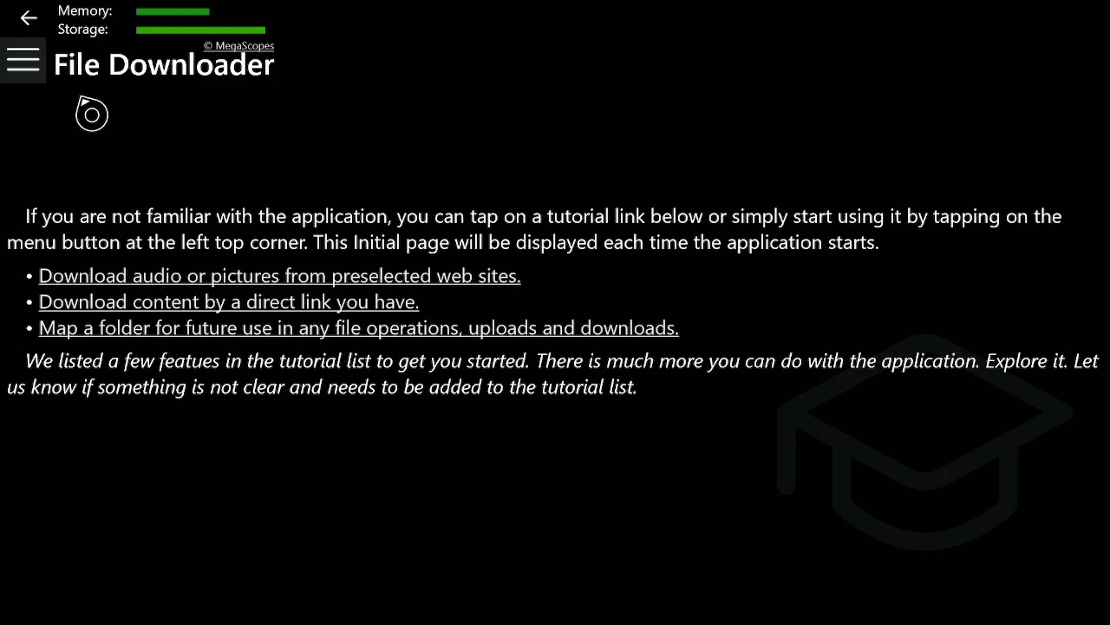
- Open Download > From Web Page and paste the copied MediaFire link
click(40, 90)
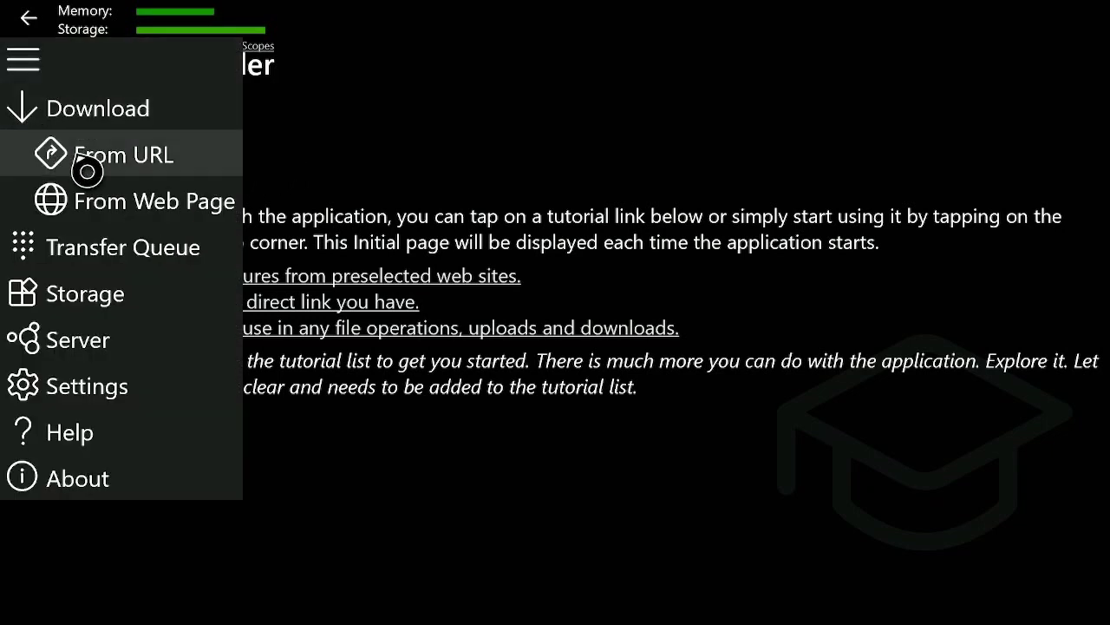
click(142, 221)
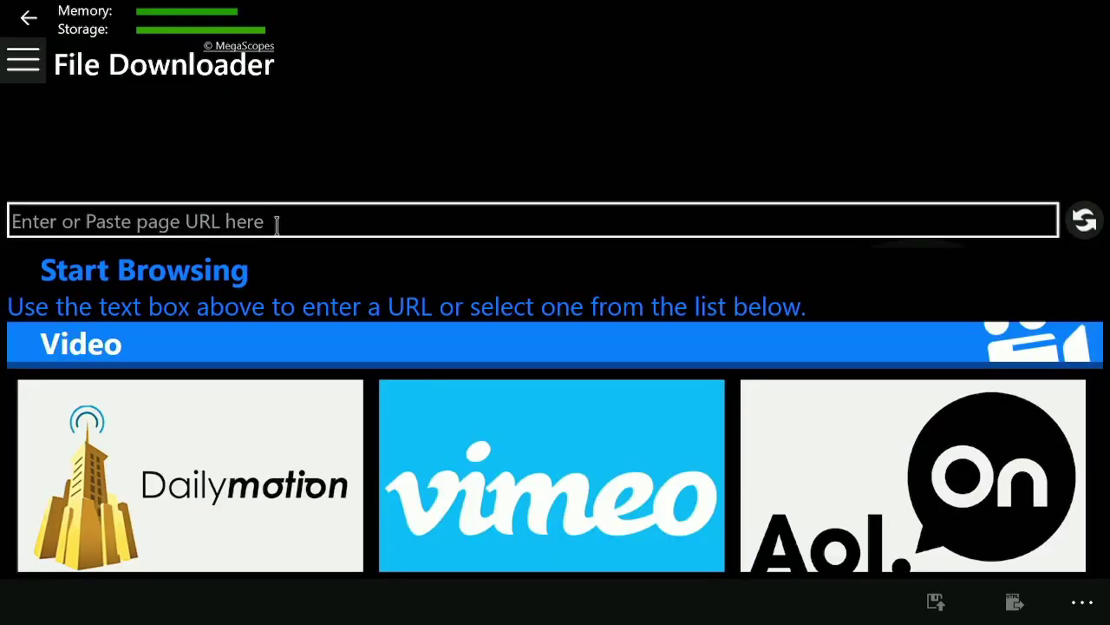
click(246, 244)
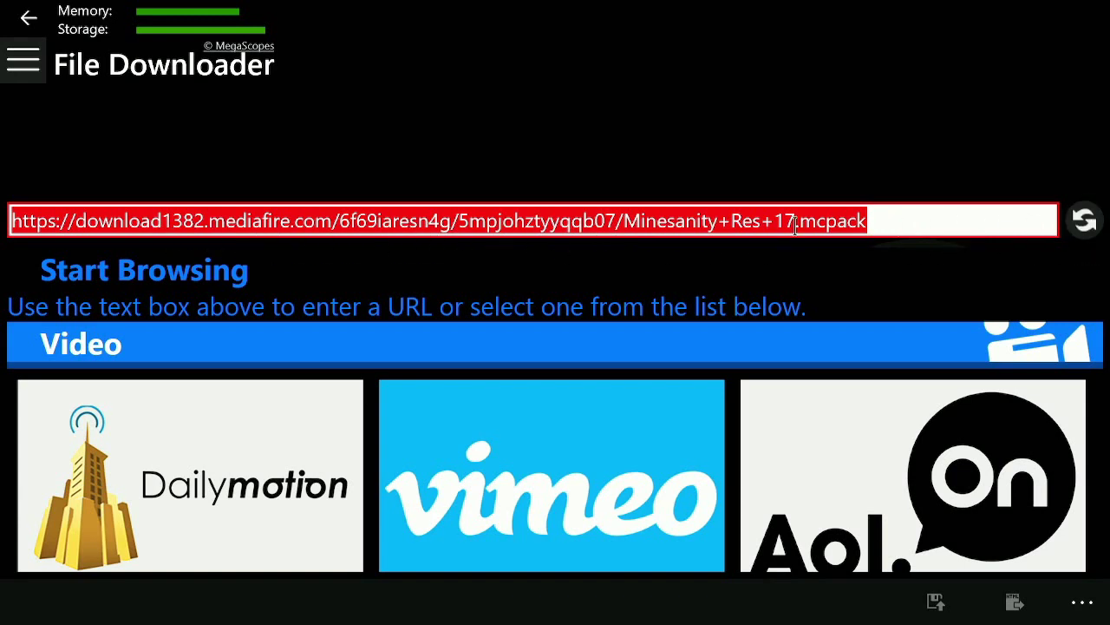
- Submit the link and confirm saving the download as Minesanity Res 17.mcpack
click(567, 221)
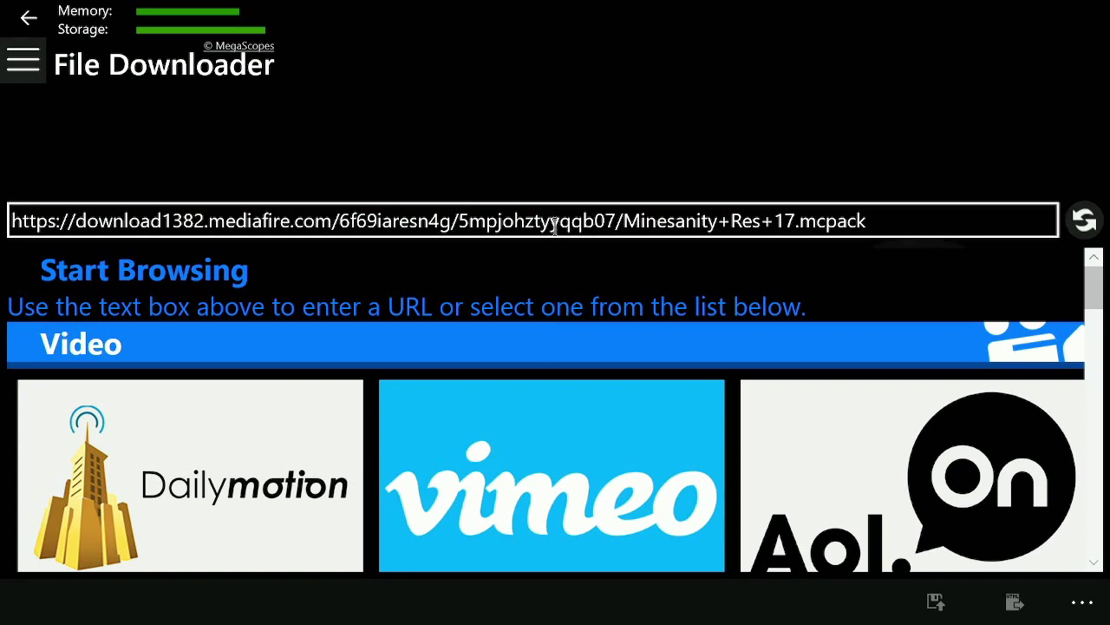
key(Right)
key(Right)
key(Right)
key(Right)
key(Down)
key(Right)
key(Down)
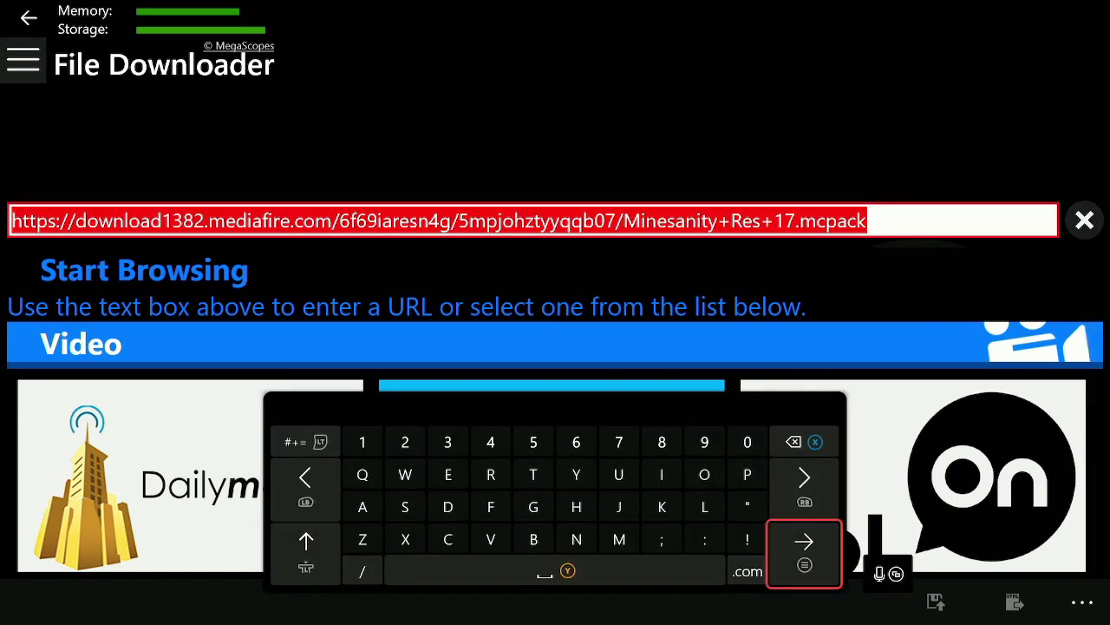
key(Return)
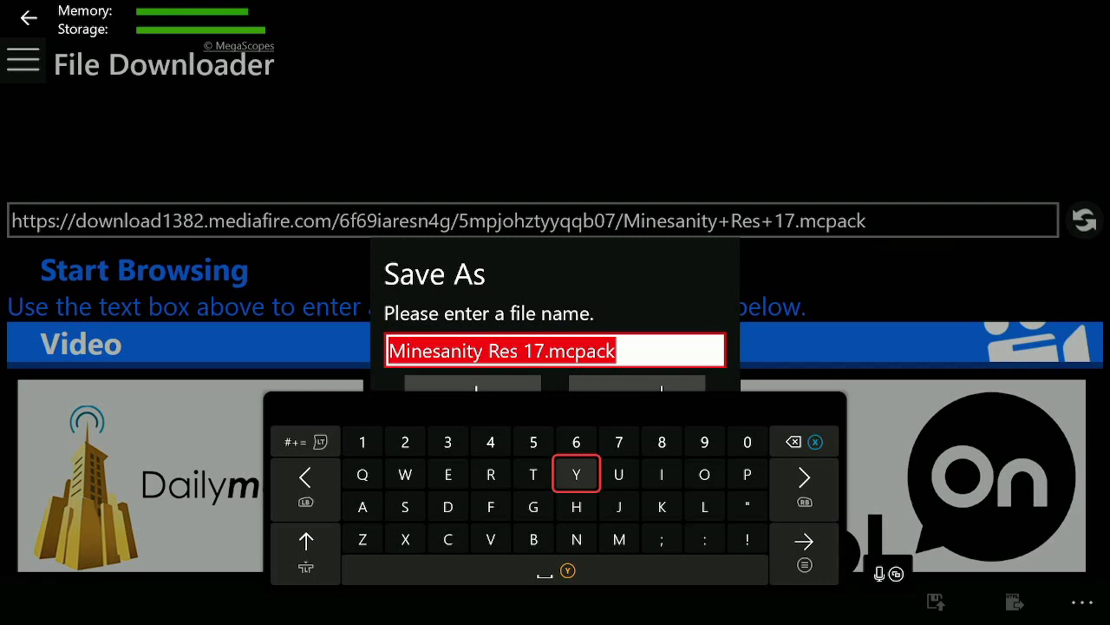
key(Escape)
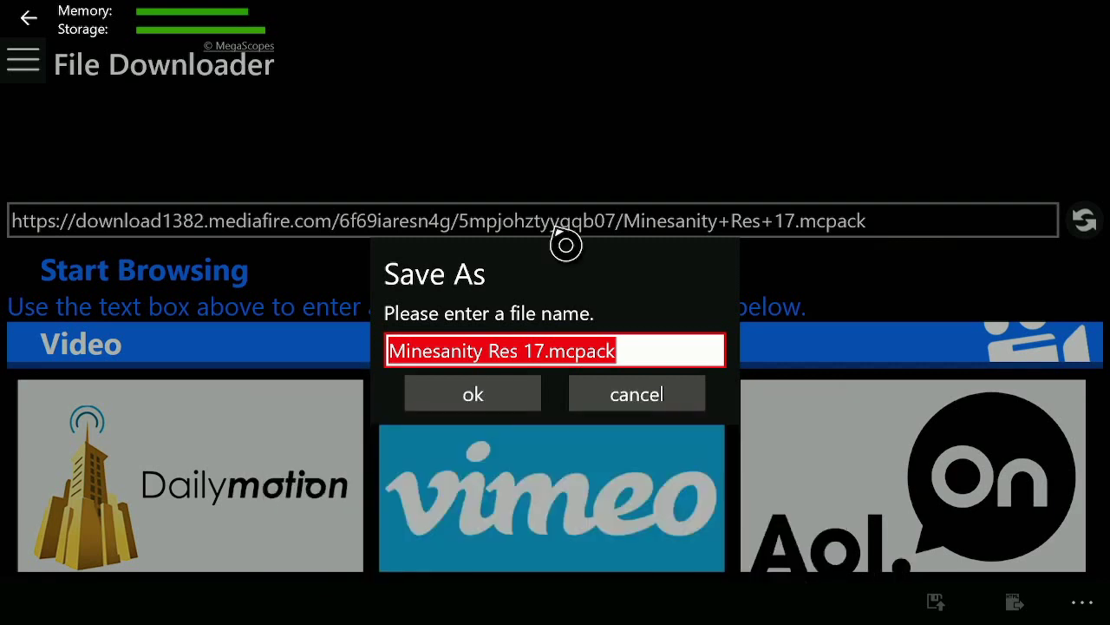
click(500, 406)
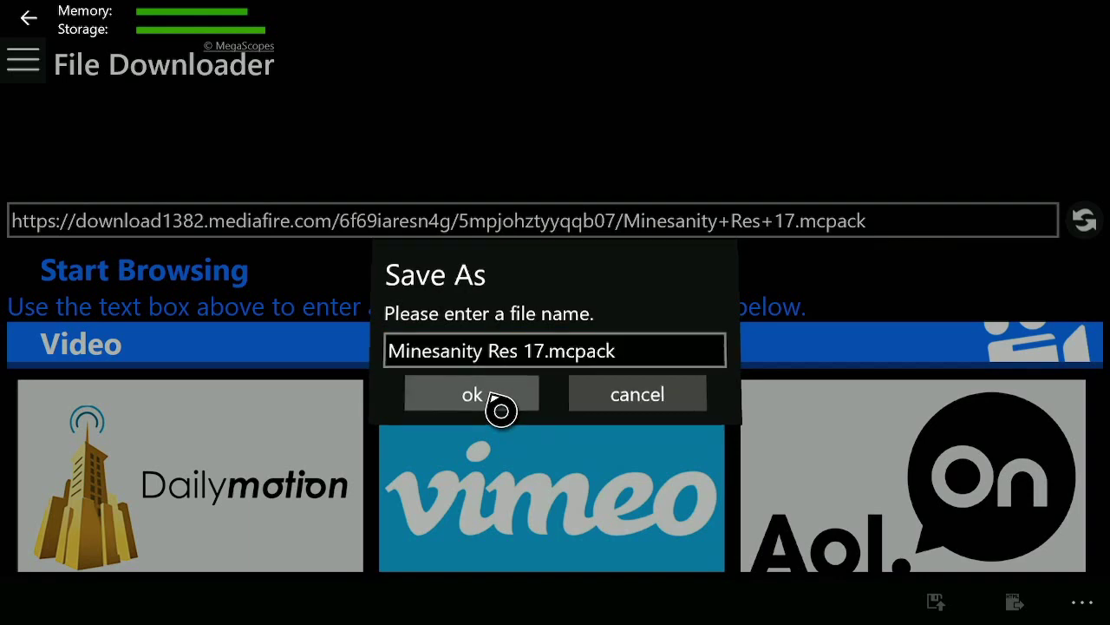
key(Up)
key(Up)
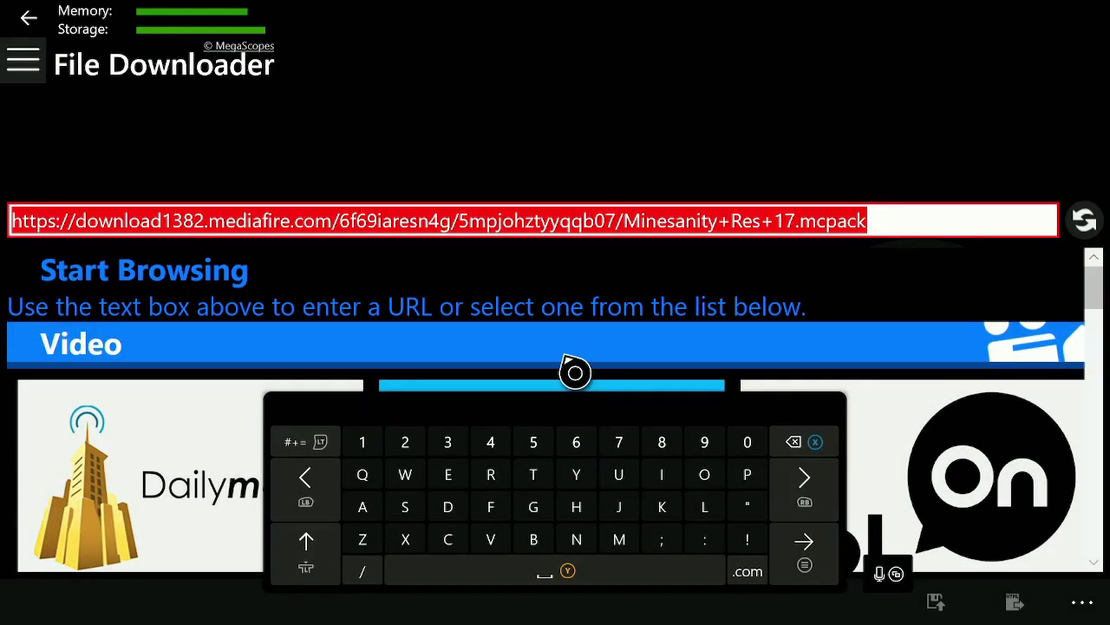
key(super)
key(Down)
key(Down)
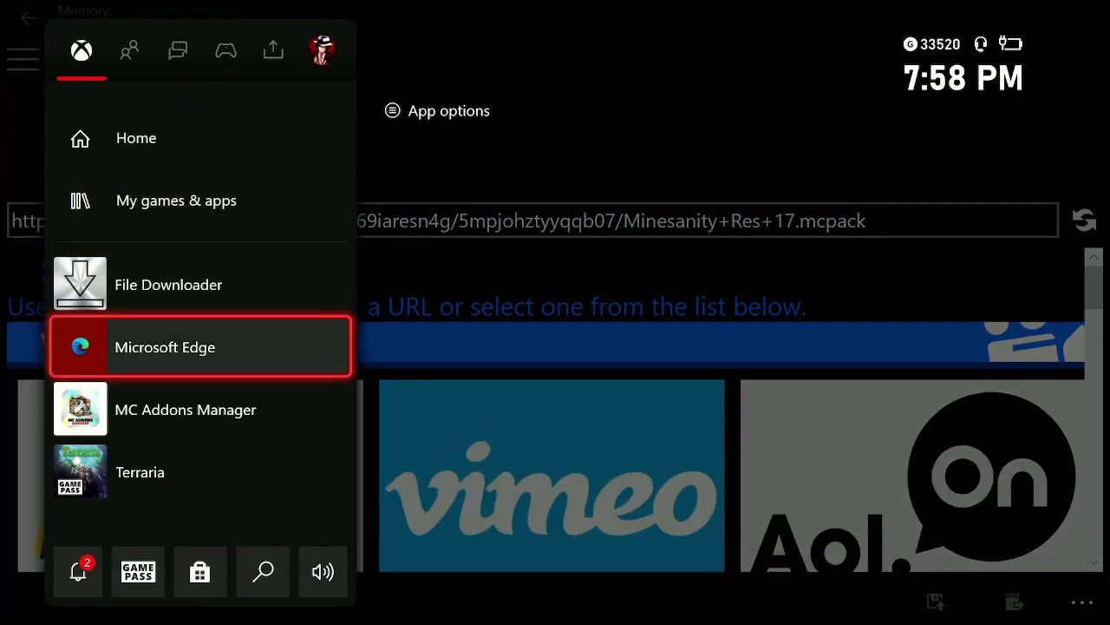
- Back in Edge, copy the DOWNLOAD link for Minesanity Addon Pack NO FEATURE FIX
key(Return)
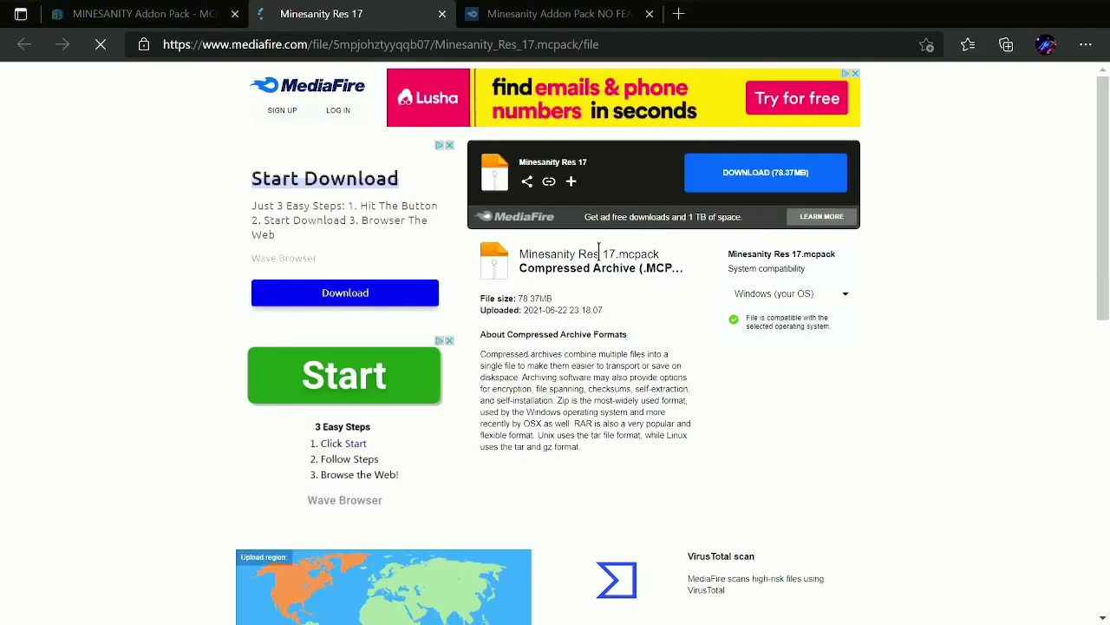
click(590, 14)
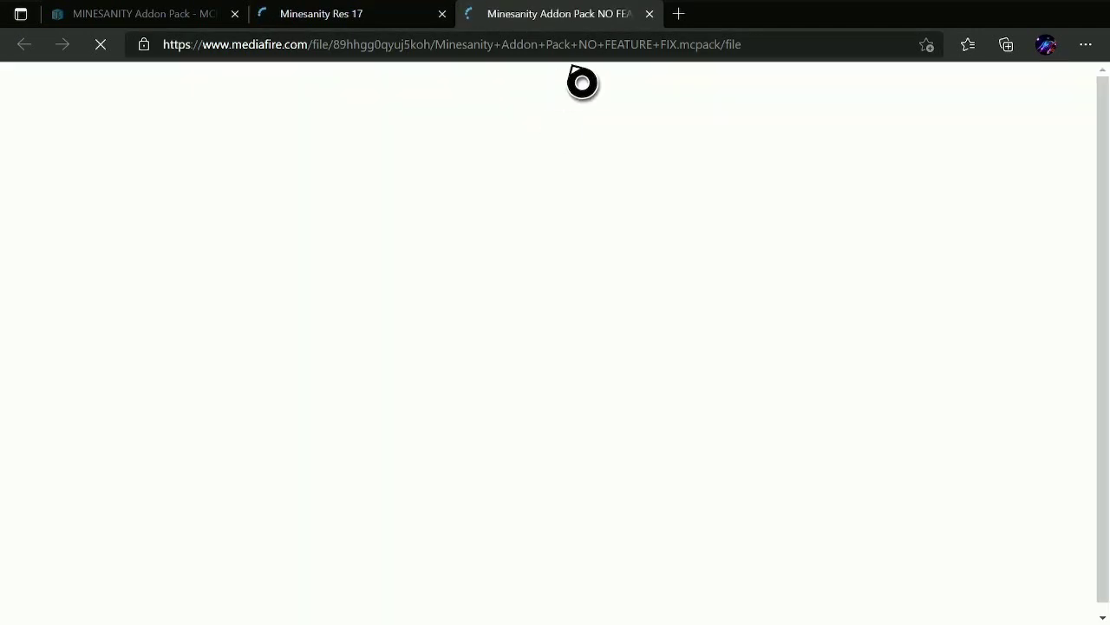
click(720, 184)
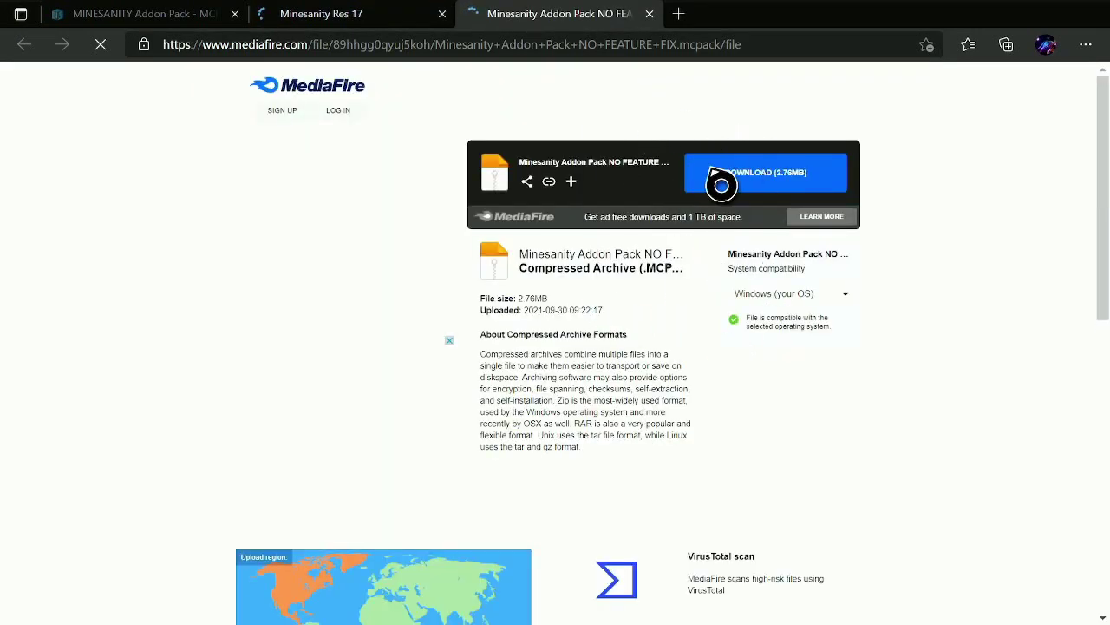
right_click(756, 183)
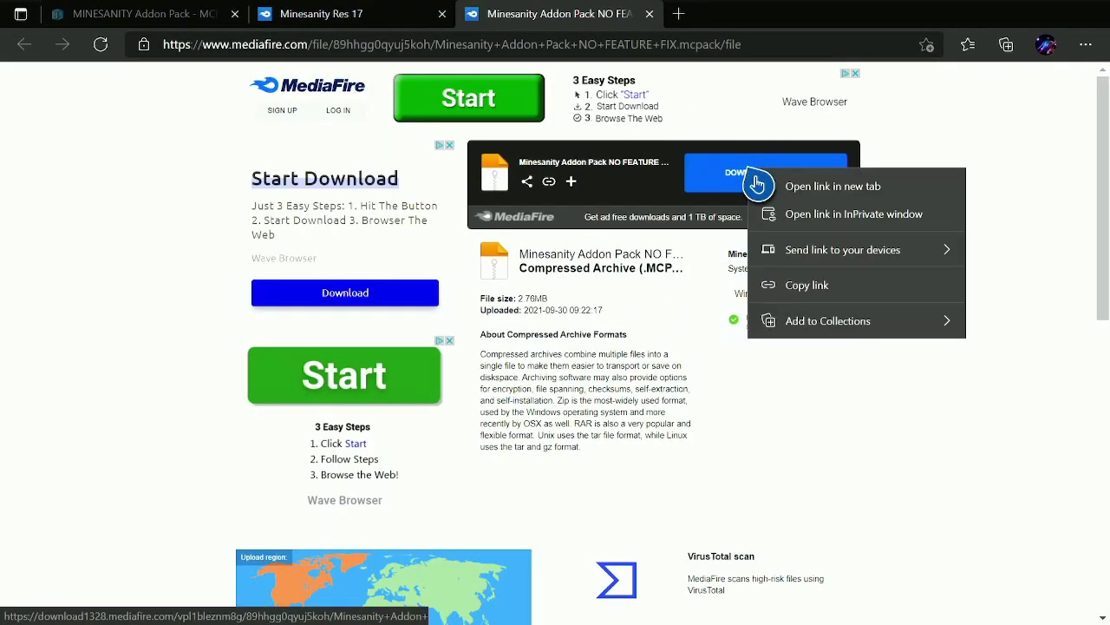
click(787, 300)
- Quit Microsoft Edge from the Xbox guide and relaunch File Downloader
key(super)
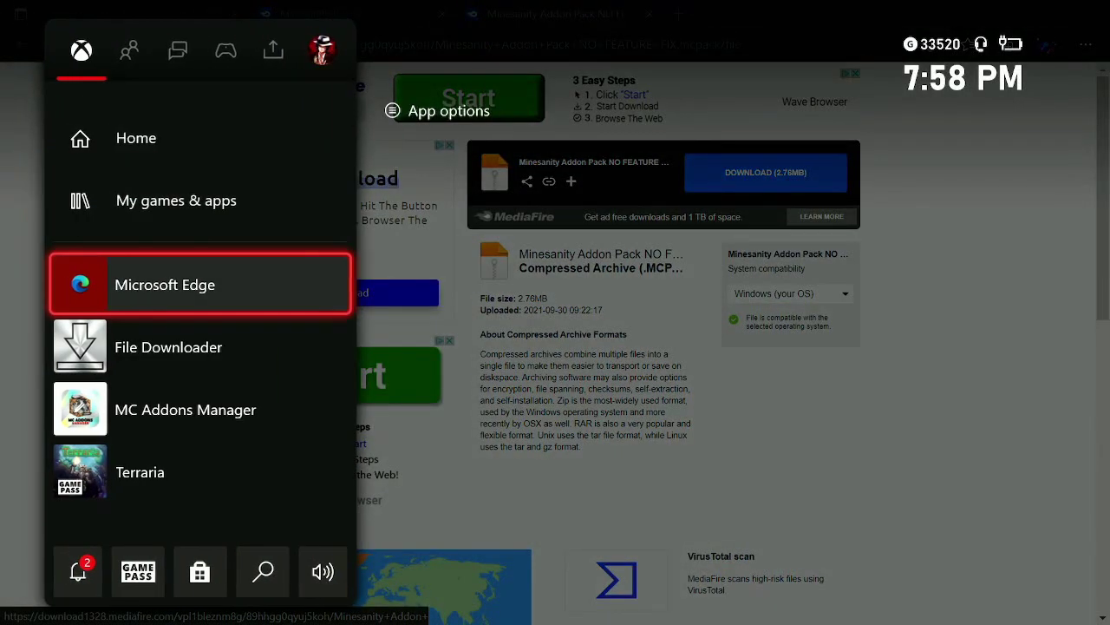
key(Menu)
key(Down)
key(Return)
key(Down)
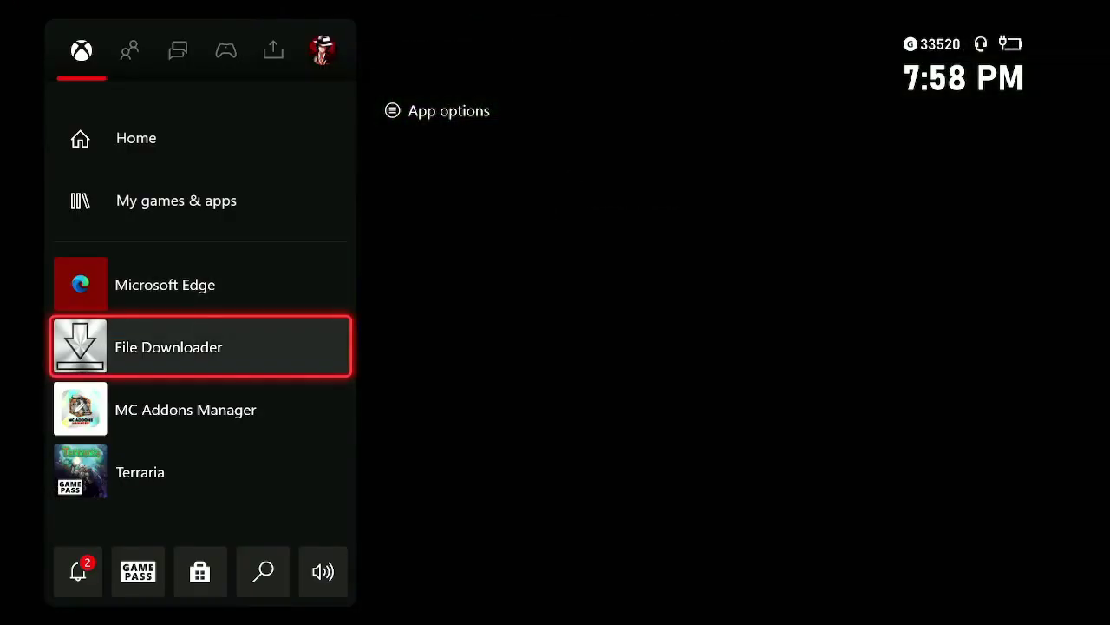
key(Return)
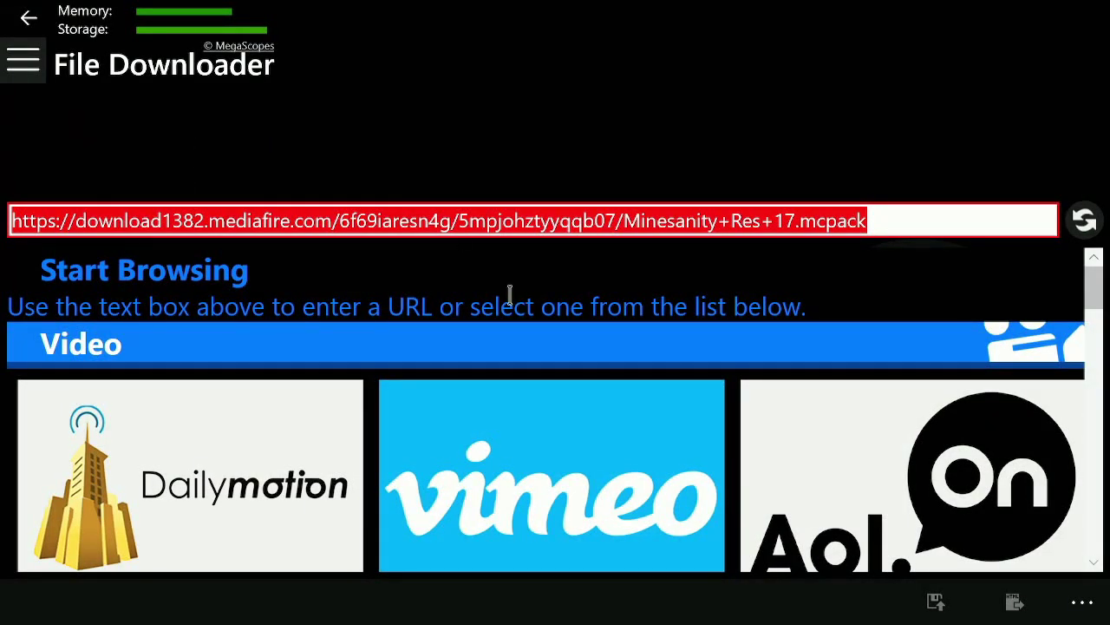
- Select and erase the old Res 17 address from the URL box
click(752, 221)
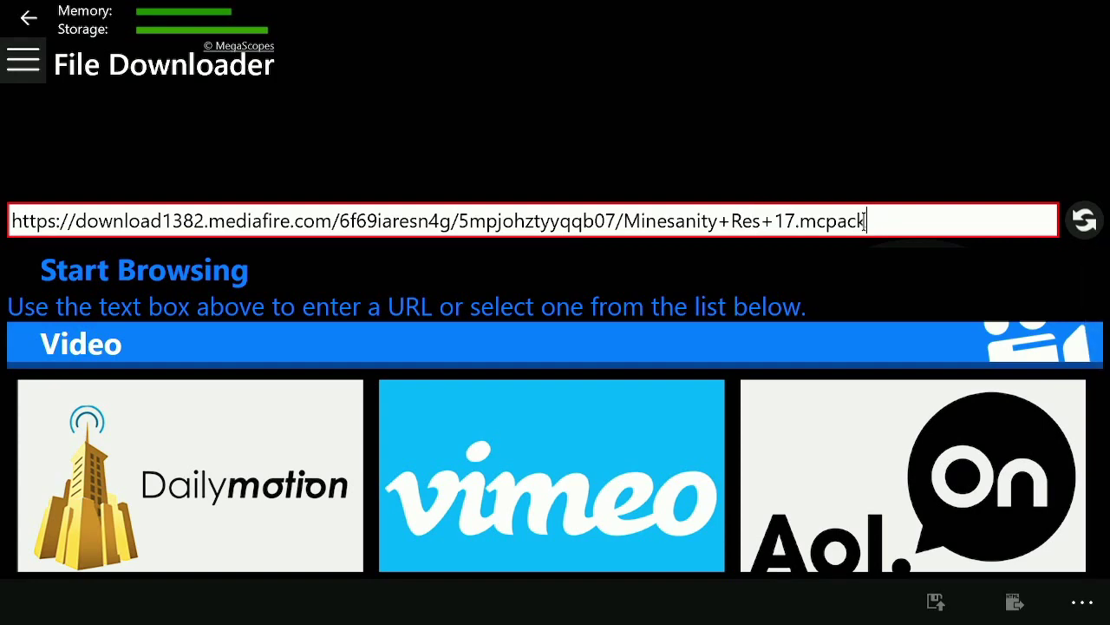
triple_click(785, 220)
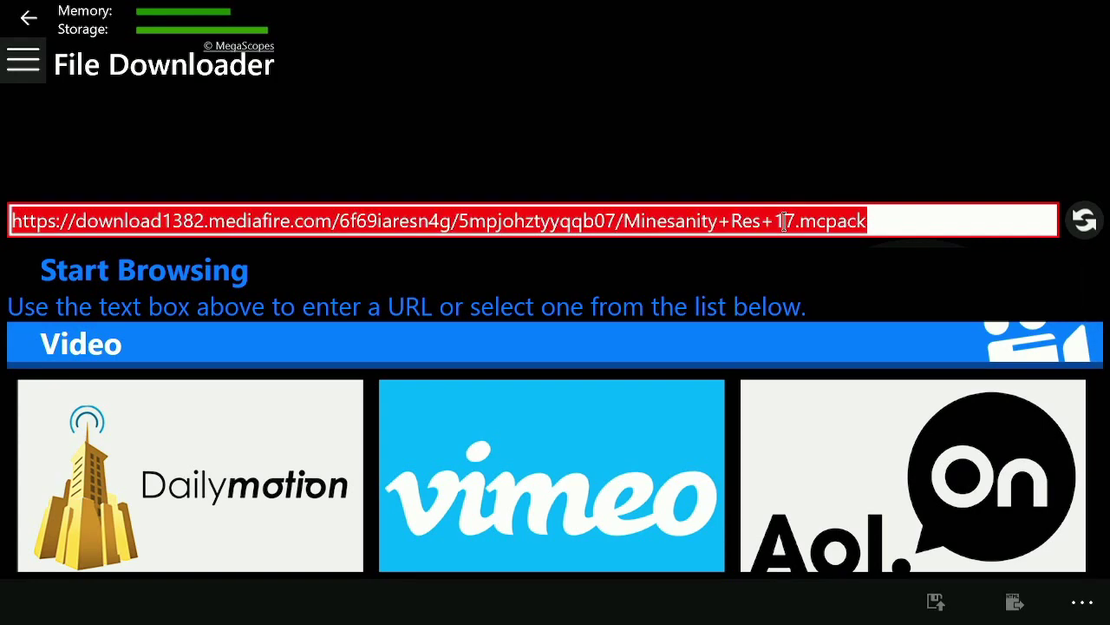
key(super)
key(Down)
key(Return)
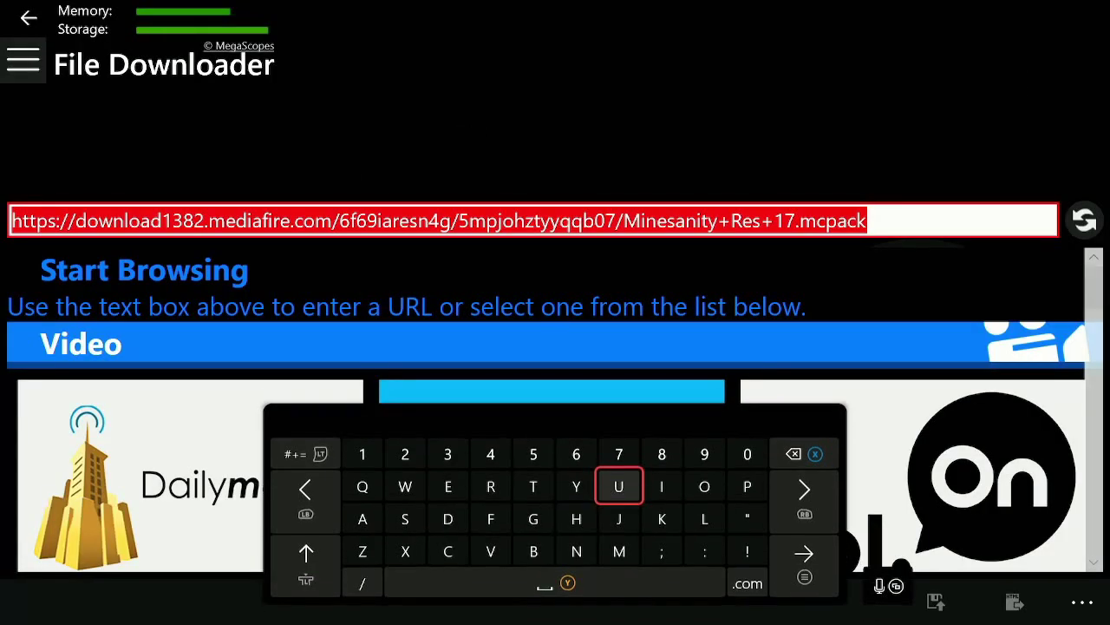
key(BackSpace)
key(Left)
key(Left)
key(Left)
key(Left)
key(Left)
key(Escape)
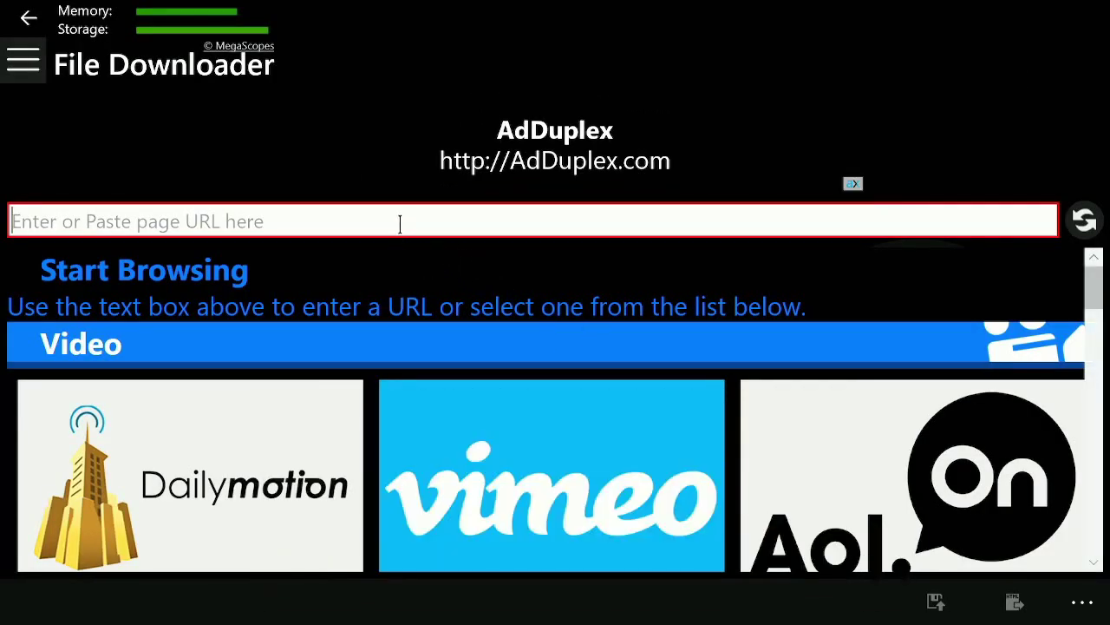
- Paste the addon pack link, submit it, and save as Minesanity Addon Pack NO FEATURE FIX.mcpack
right_click(400, 223)
click(446, 249)
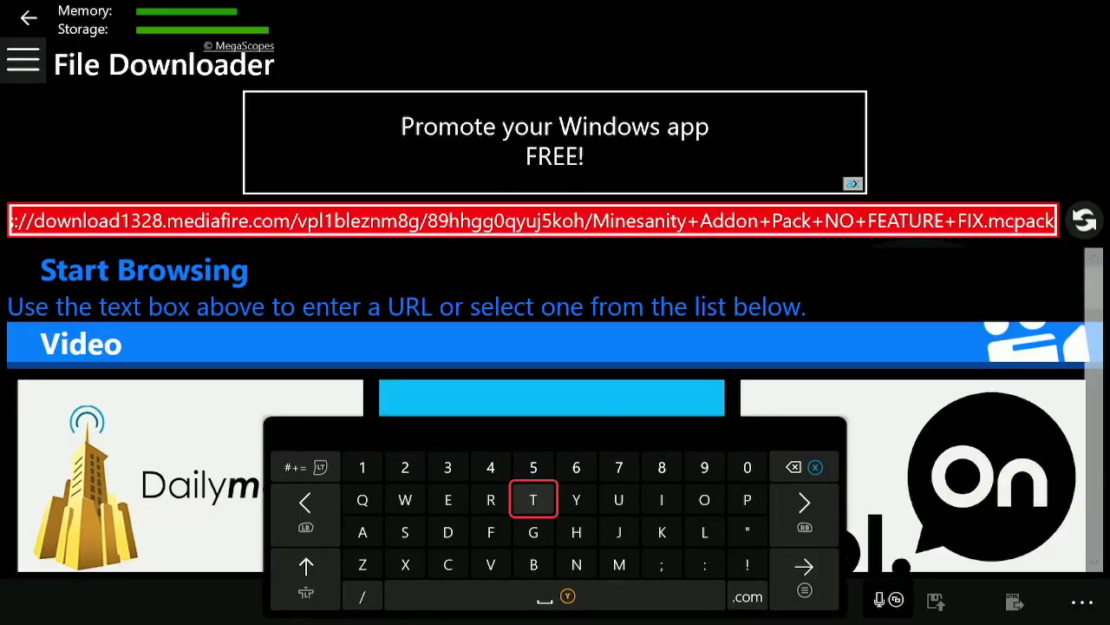
key(Right)
key(Right)
key(Right)
key(Right)
key(Right)
key(Right)
key(Right)
key(Down)
key(Down)
key(Right)
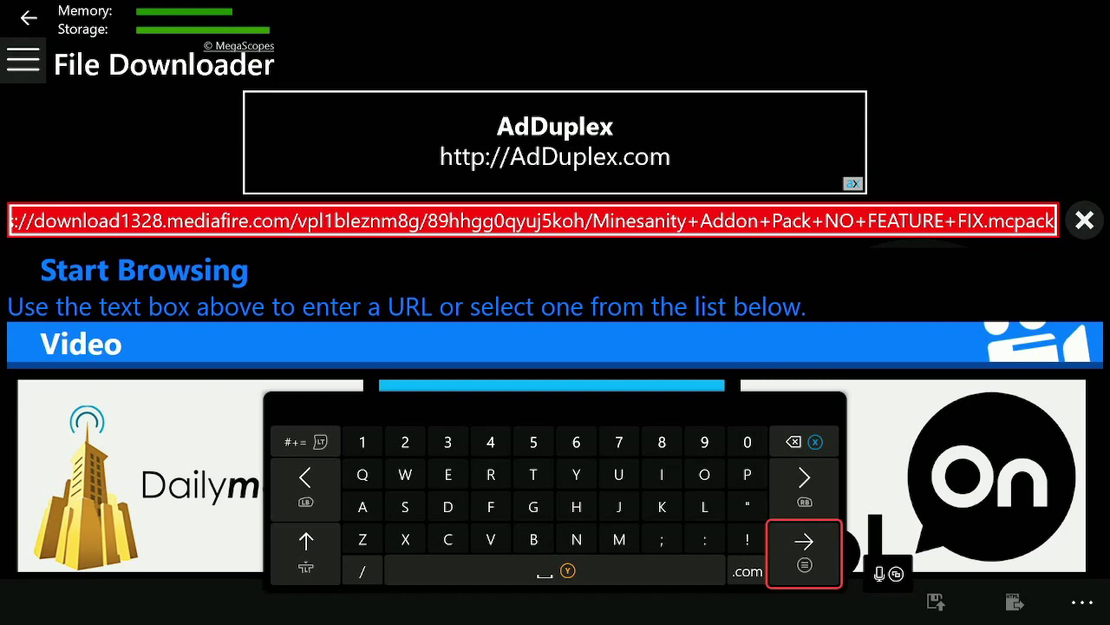
key(Return)
key(Left)
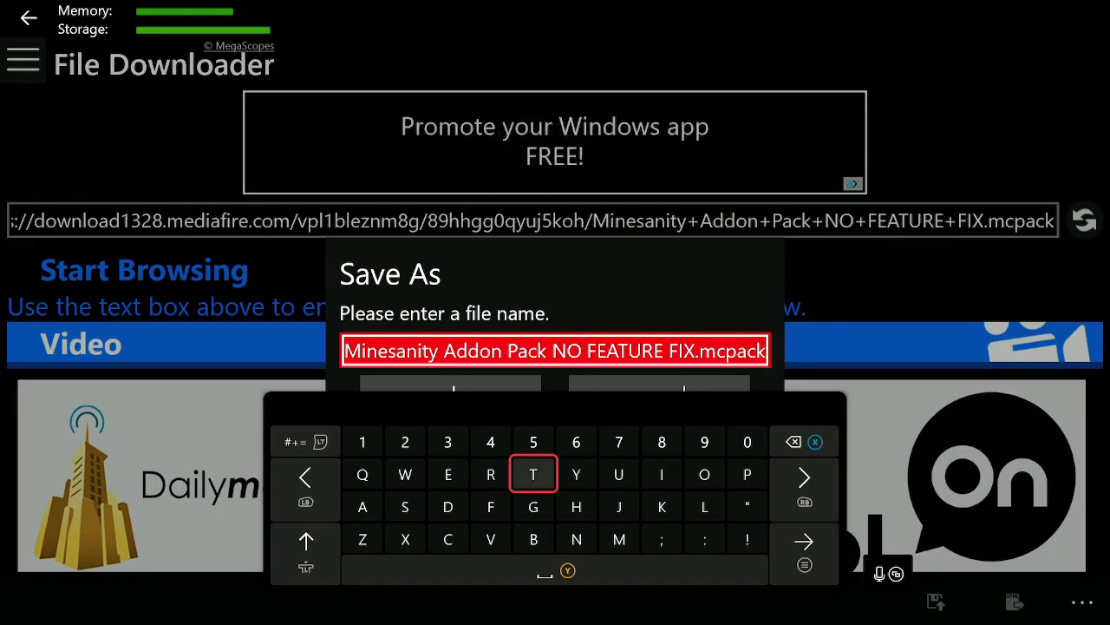
key(Escape)
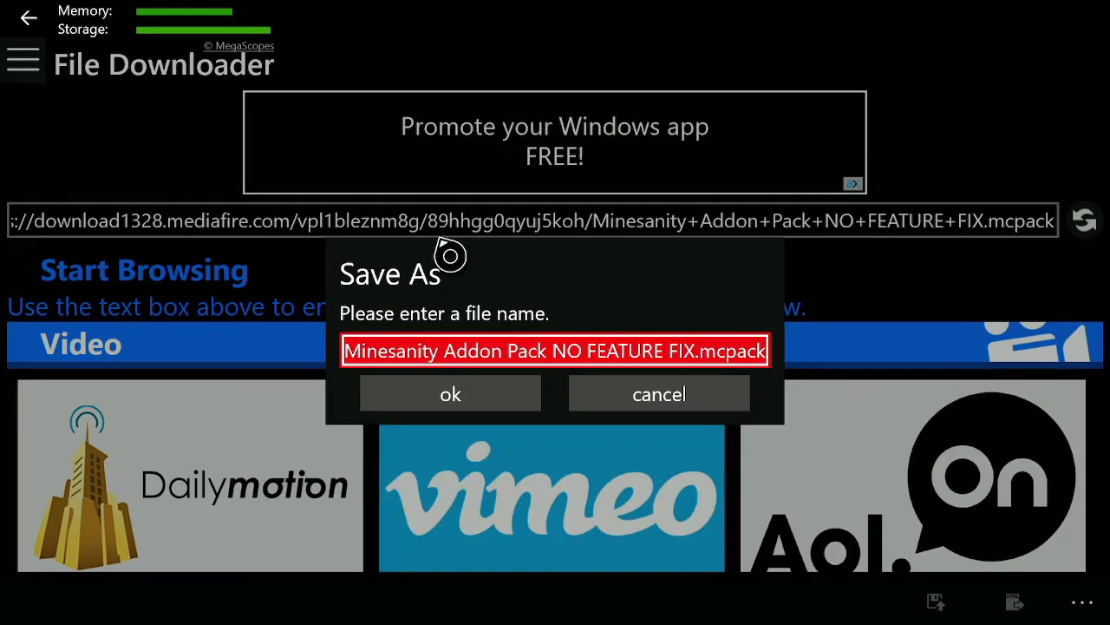
click(449, 406)
key(Left)
key(Left)
key(Left)
key(Left)
key(Left)
key(Left)
key(Escape)
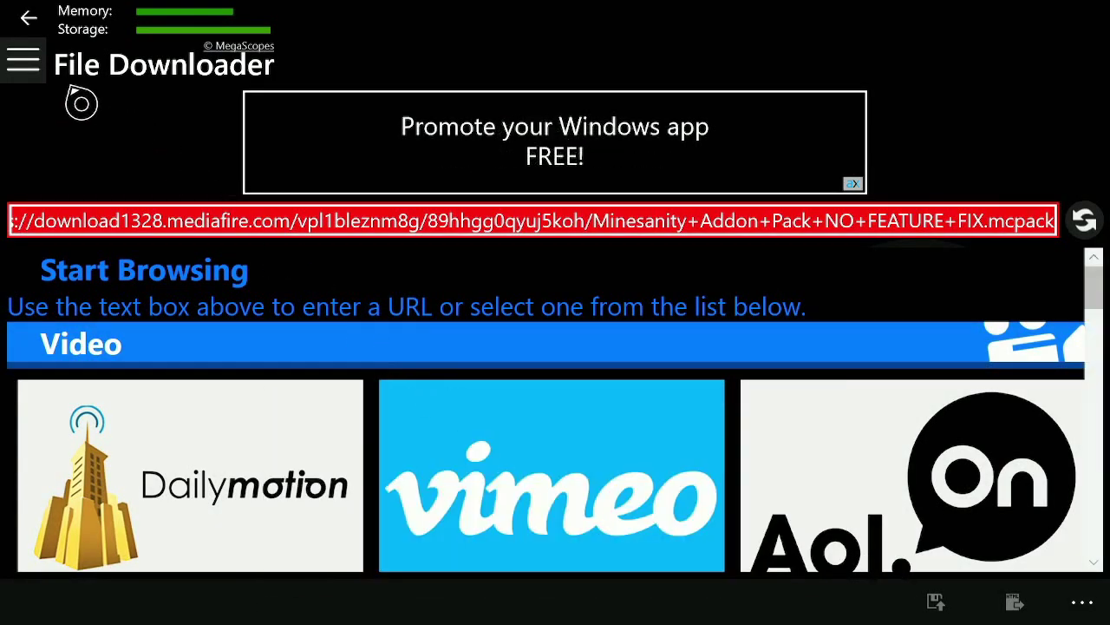
click(27, 82)
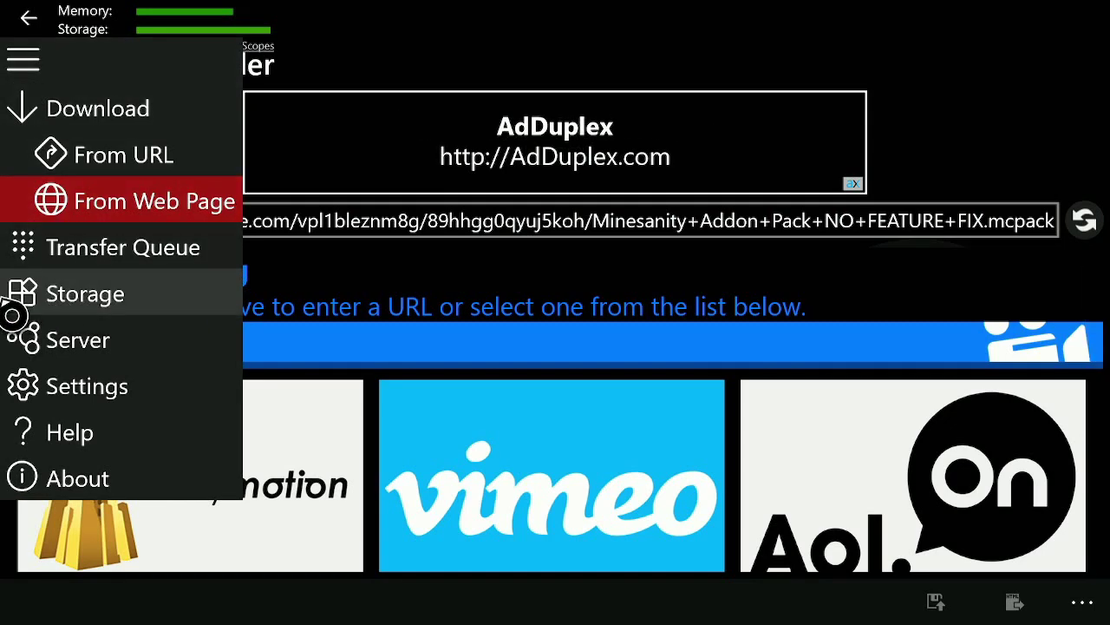
- Open Storage > Local Storage and check both Minesanity .mcpack files
click(156, 312)
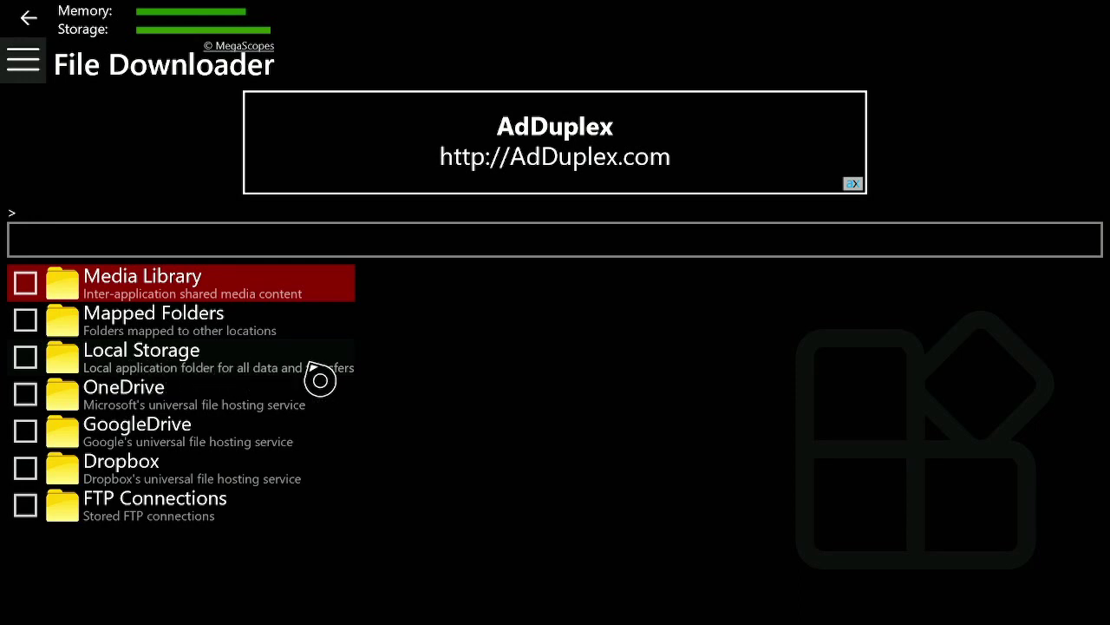
click(222, 367)
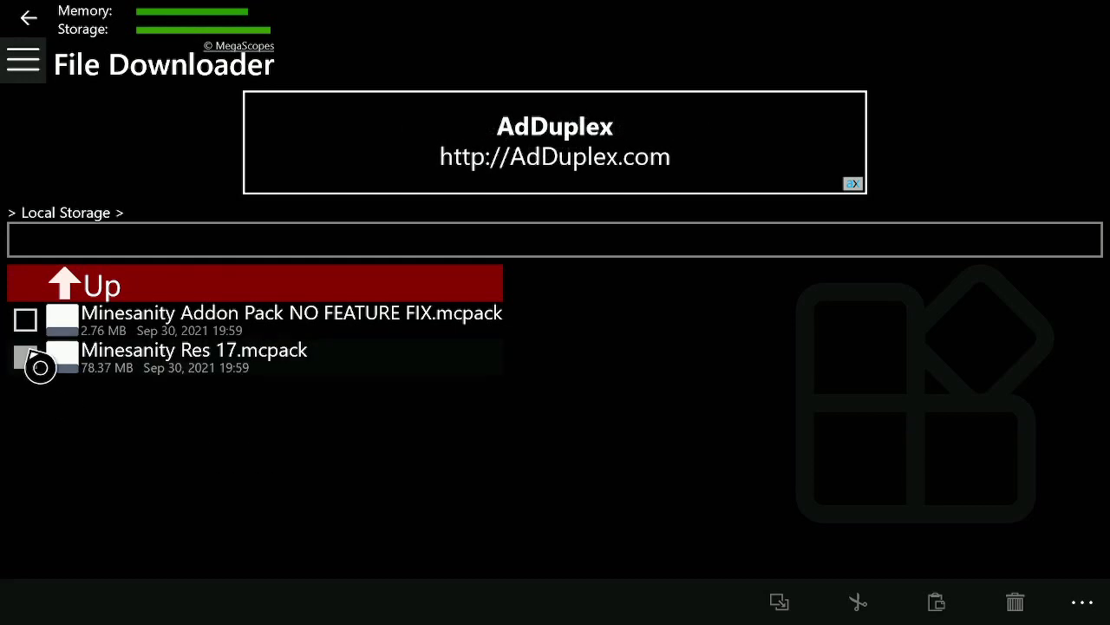
click(39, 367)
click(38, 337)
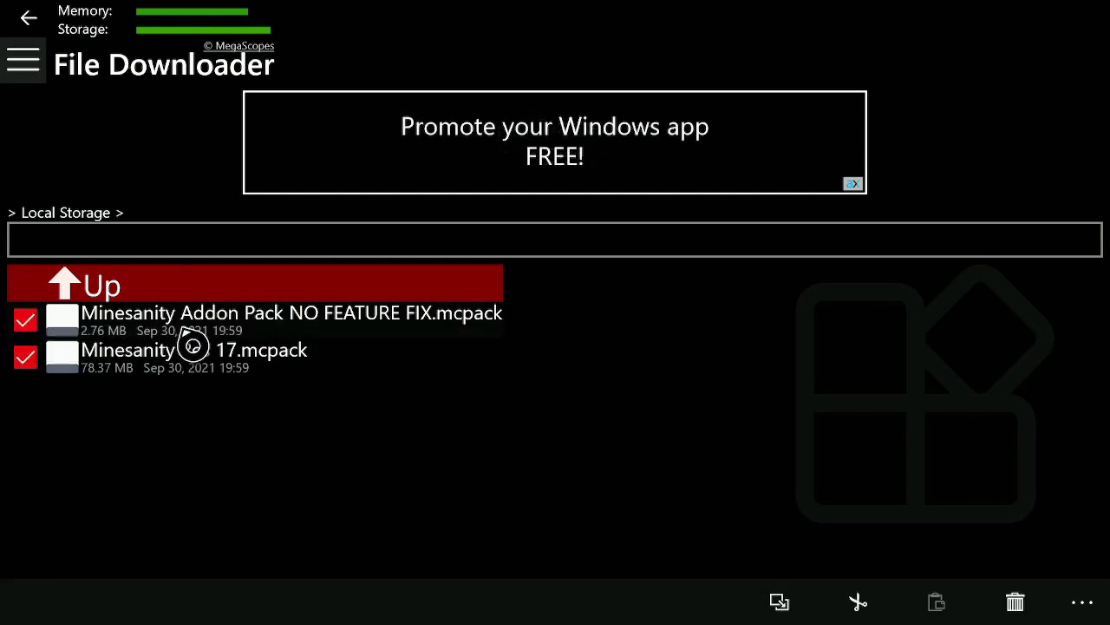
- Attempt copy to, accept the single-file warning, and leave only Minesanity Res 17.mcpack checked
click(1086, 604)
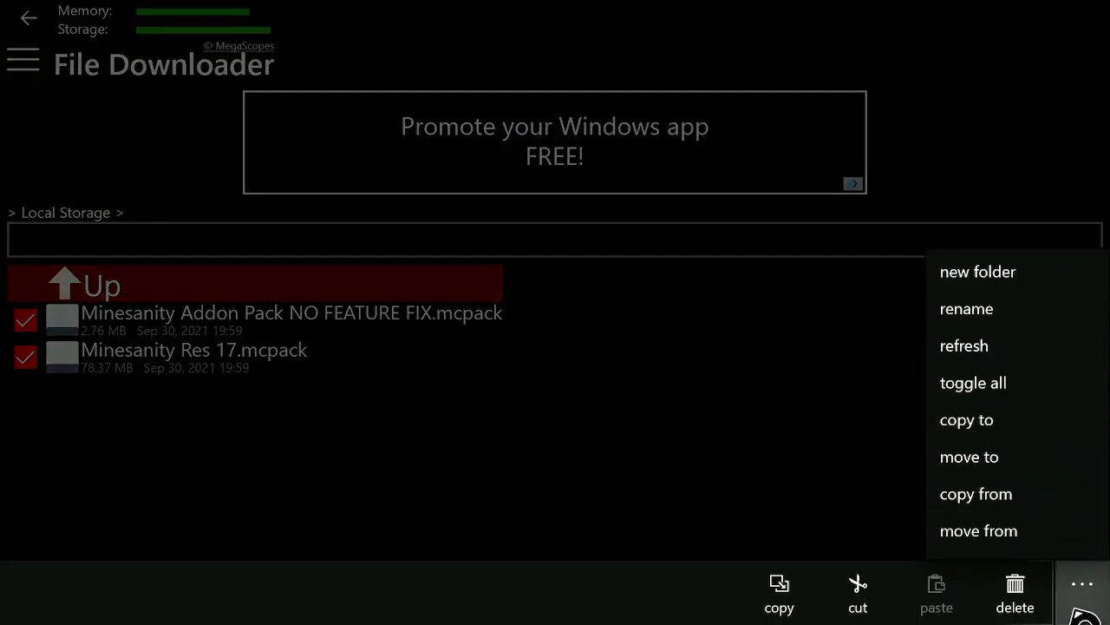
click(995, 429)
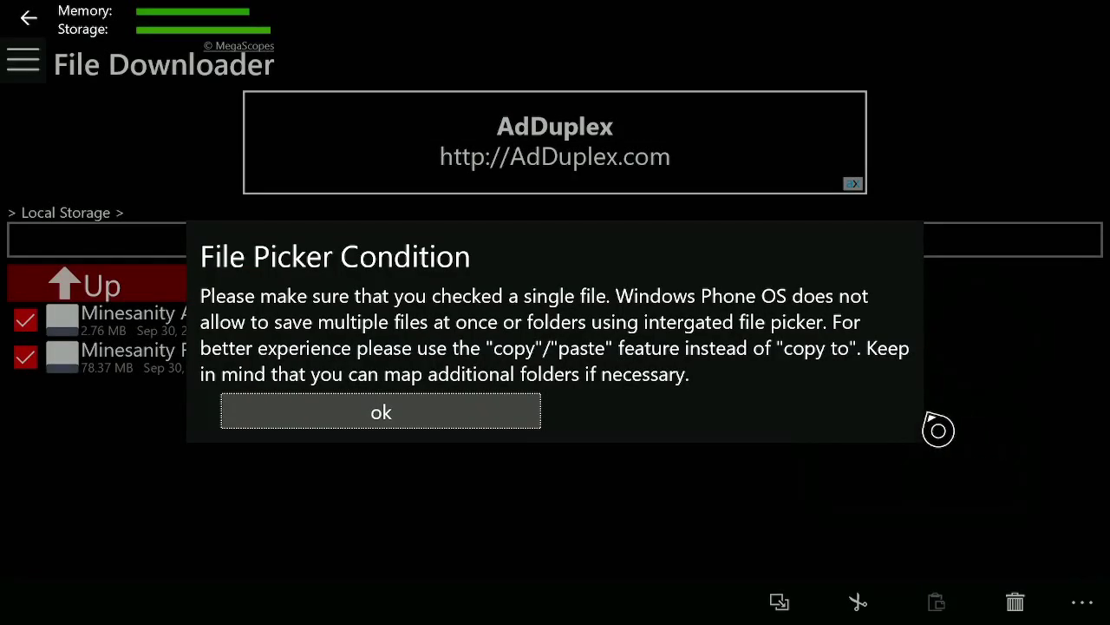
click(399, 416)
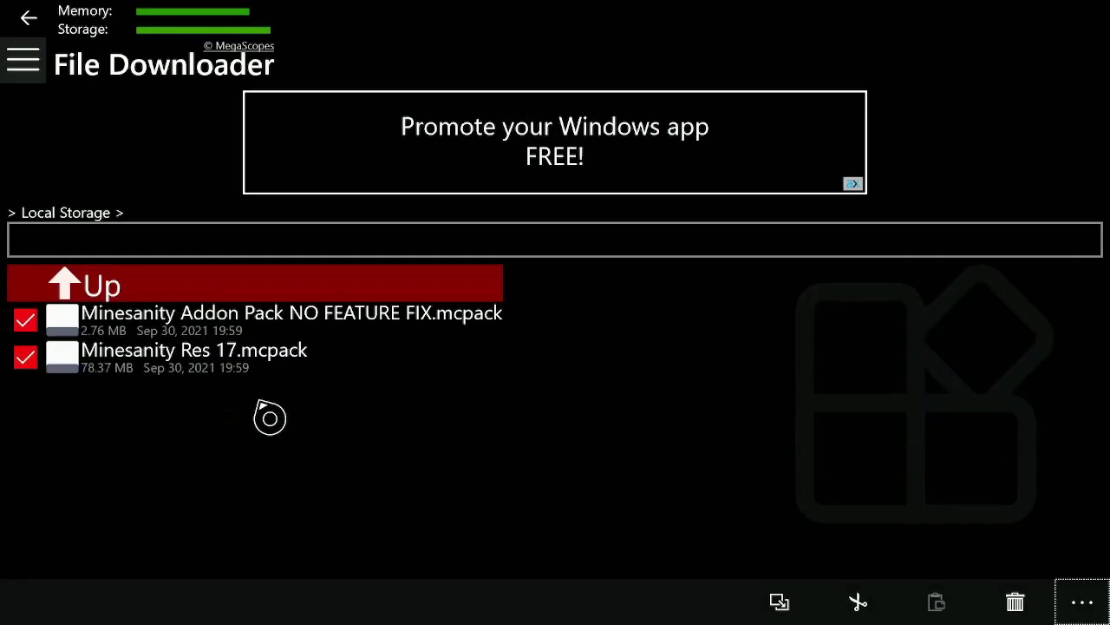
click(31, 329)
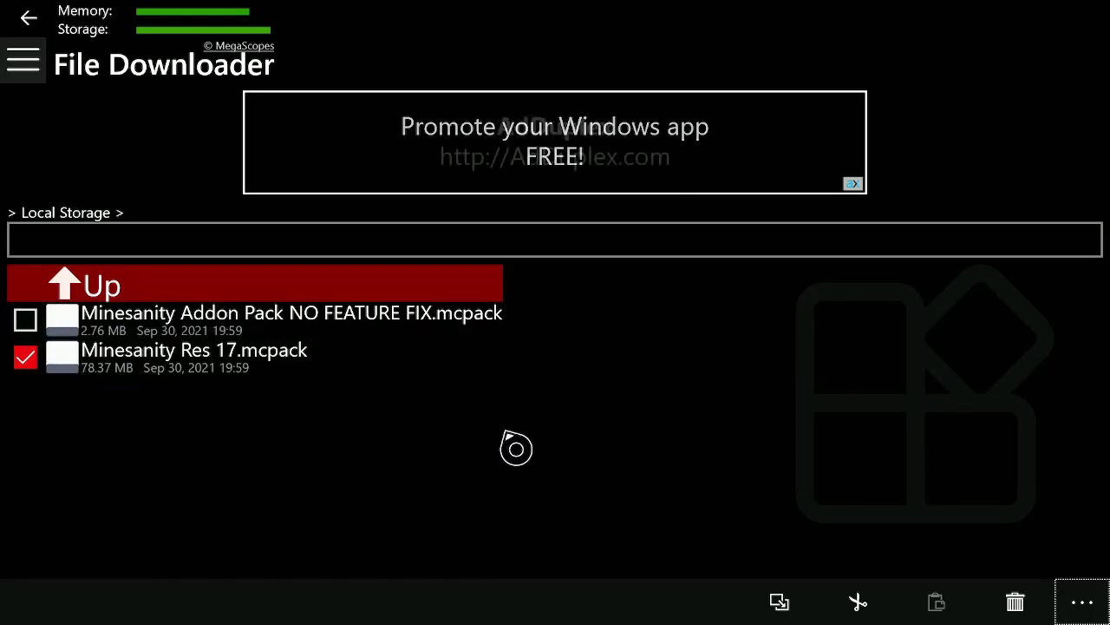
click(1082, 603)
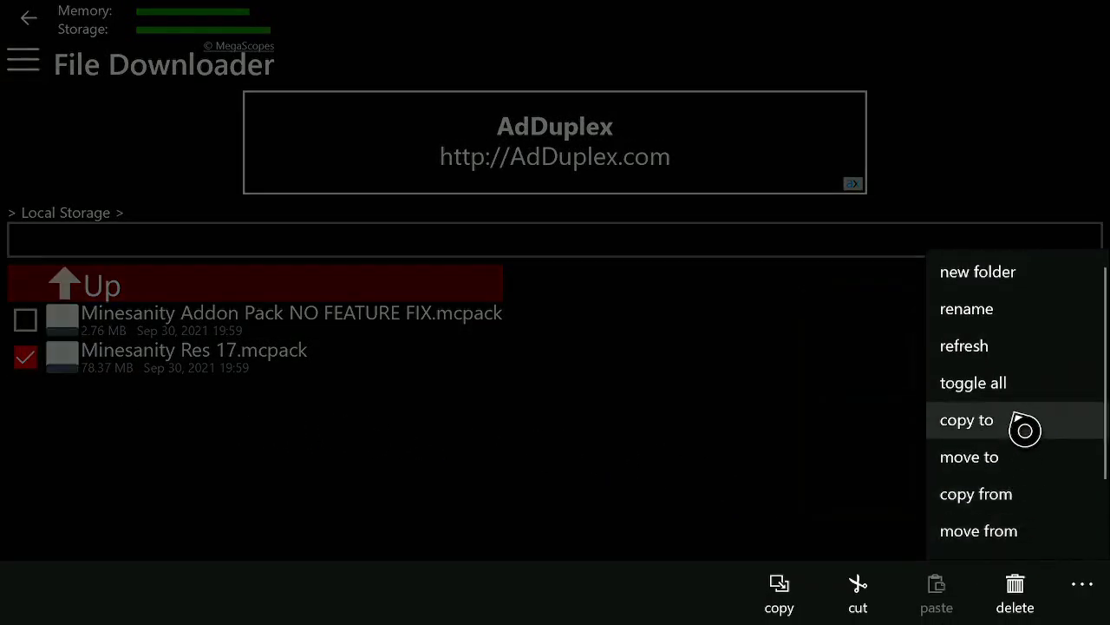
- Start copying Minesanity Res 17.mcpack and switch the save picker to This Device
click(981, 431)
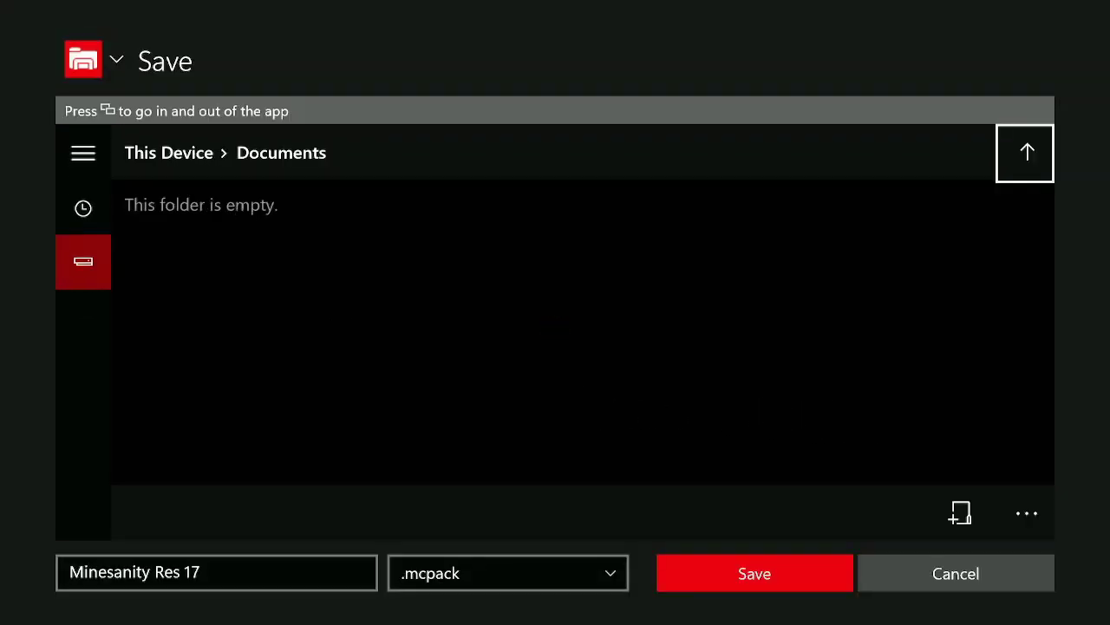
click(286, 152)
click(172, 152)
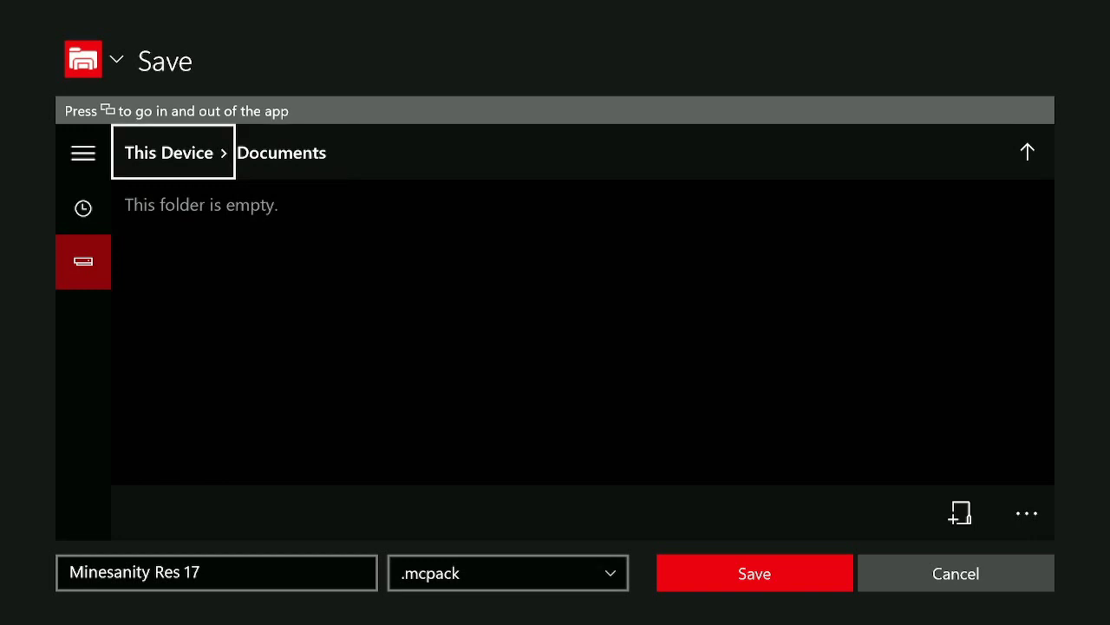
click(83, 152)
click(83, 207)
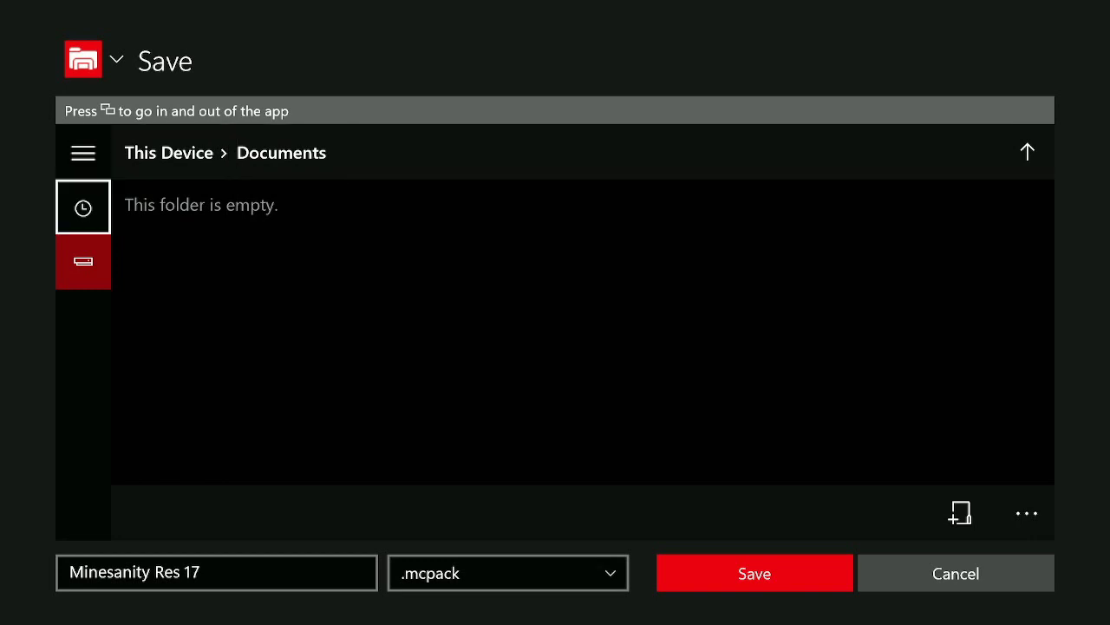
click(83, 207)
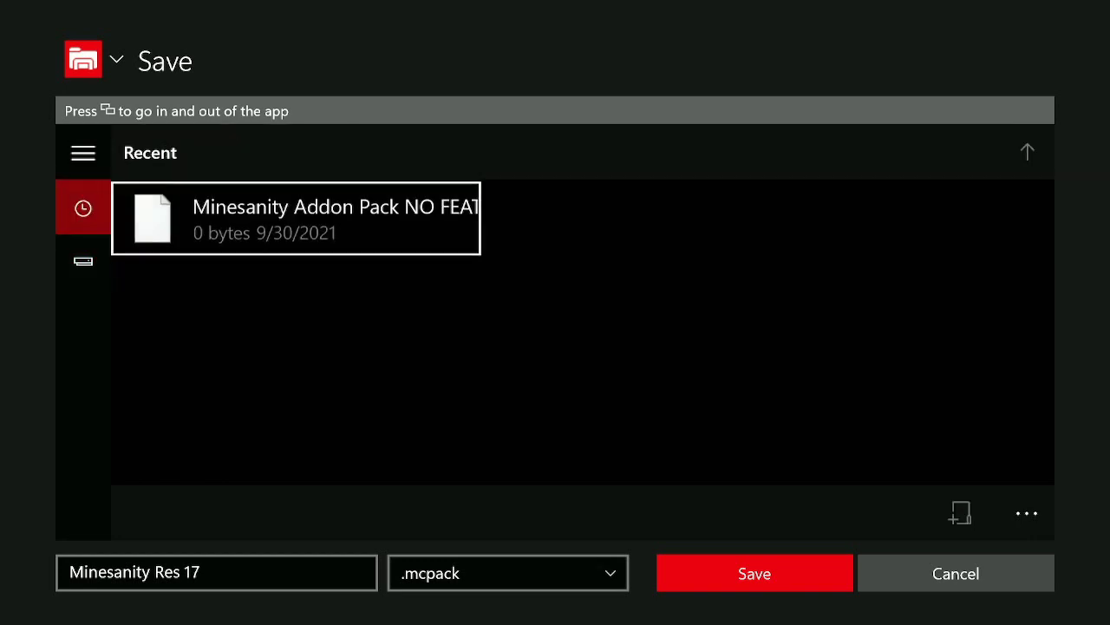
click(83, 261)
click(83, 262)
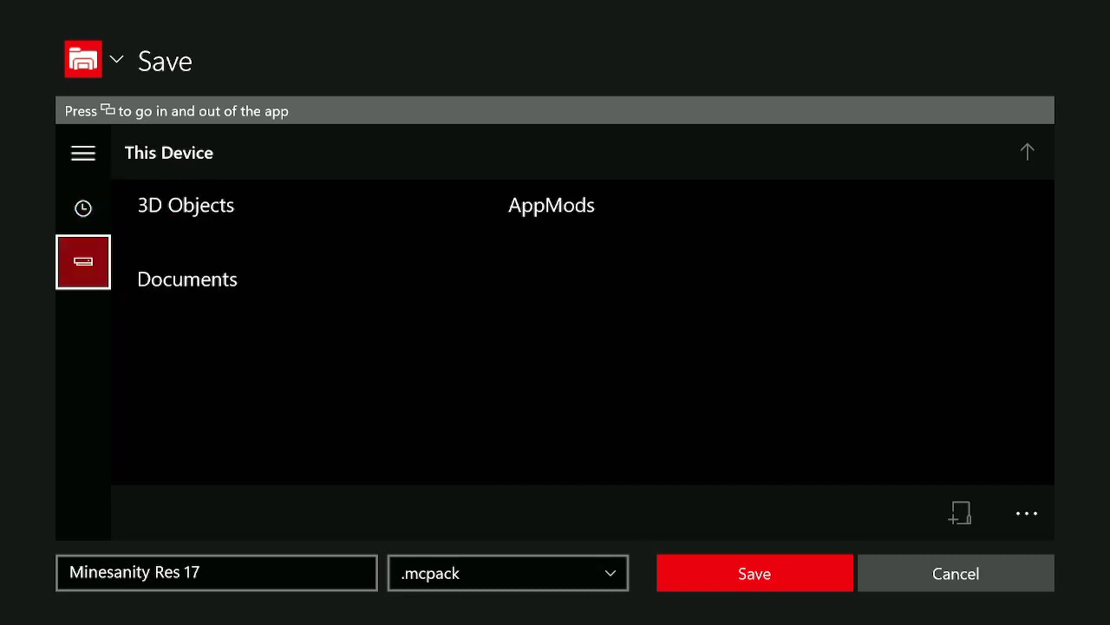
- Open the Downloads folder and save Minesanity Res 17.mcpack there
click(665, 289)
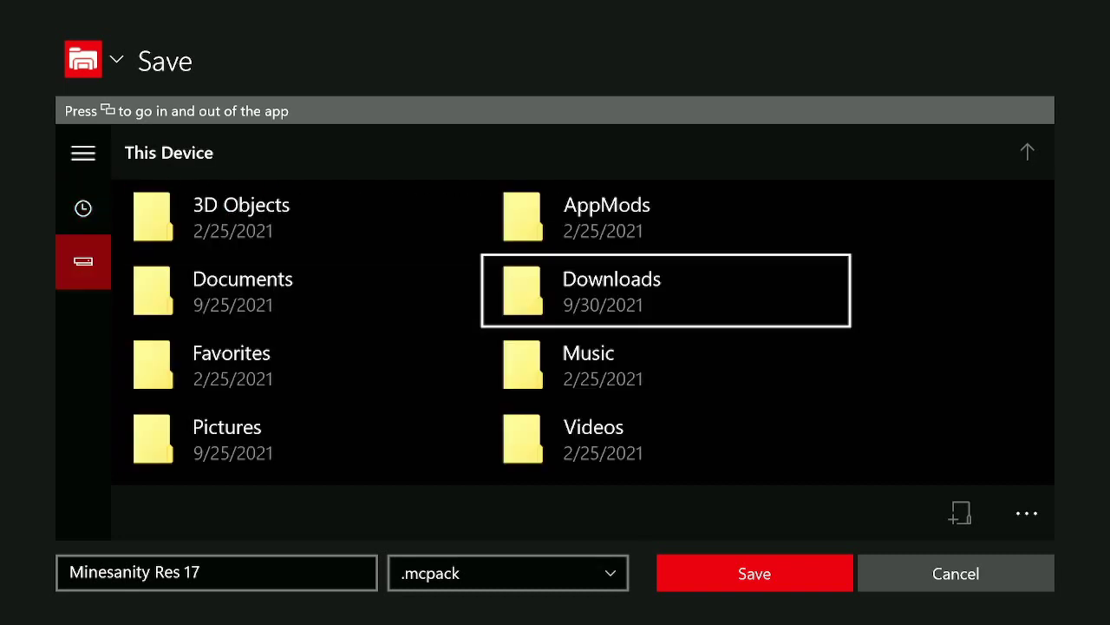
click(297, 290)
click(665, 290)
key(Return)
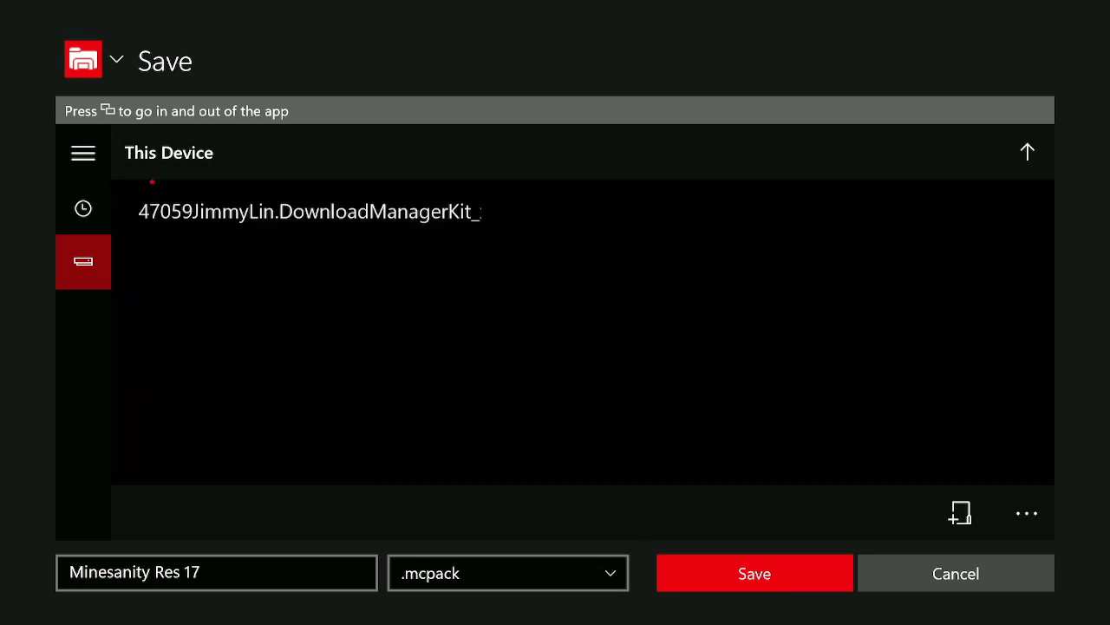
click(955, 573)
click(754, 573)
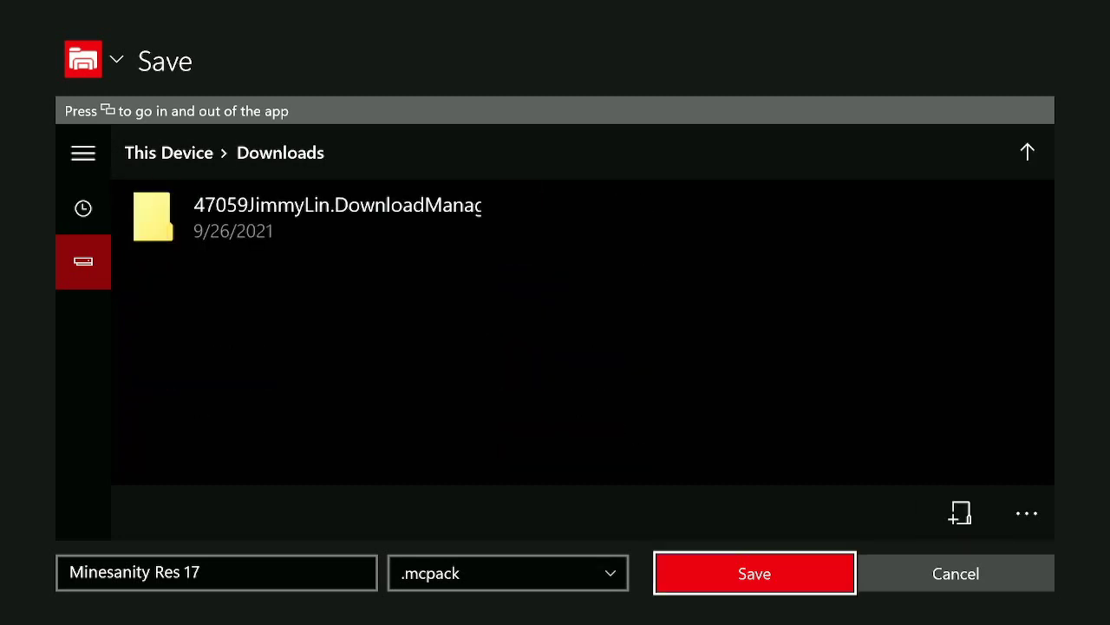
key(Return)
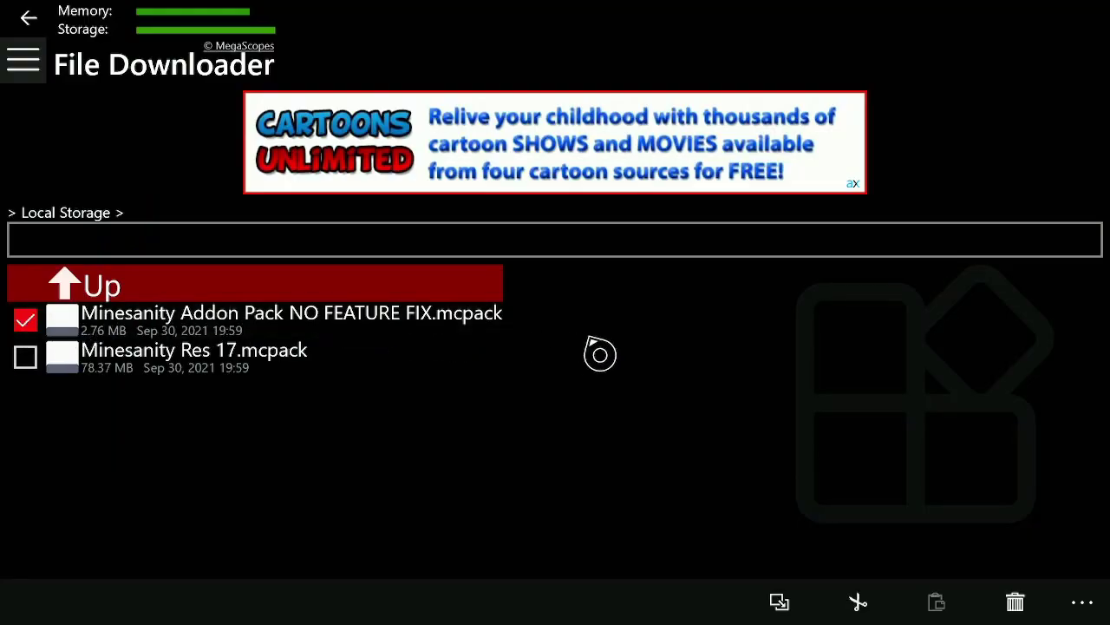
- Choose move to for the checked Minesanity Addon Pack NO FEATURE FIX.mcpack
click(1085, 603)
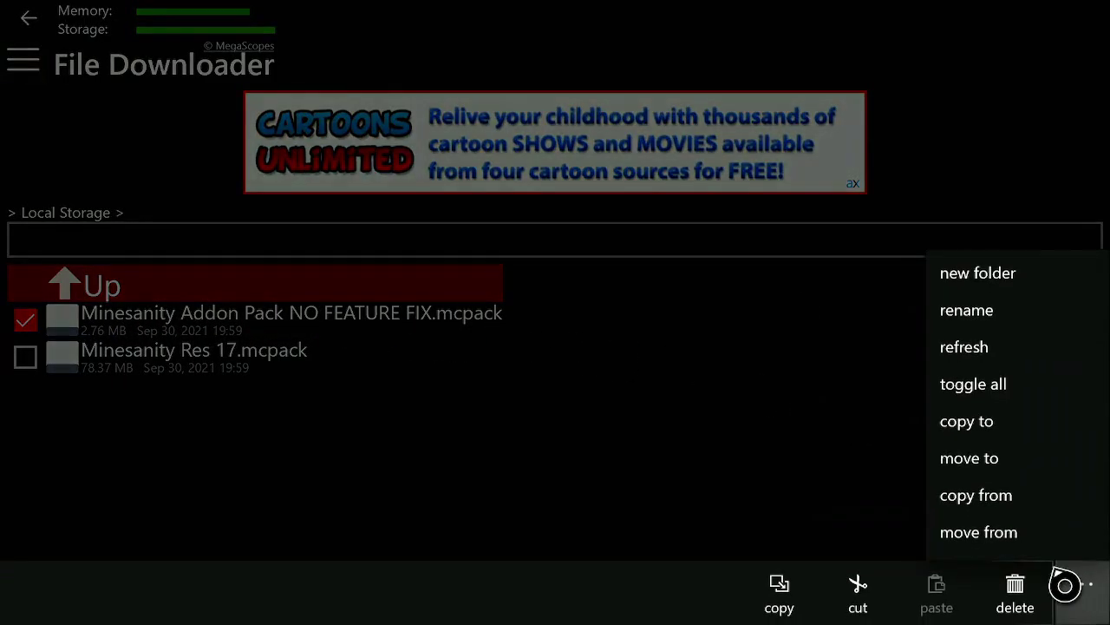
click(994, 456)
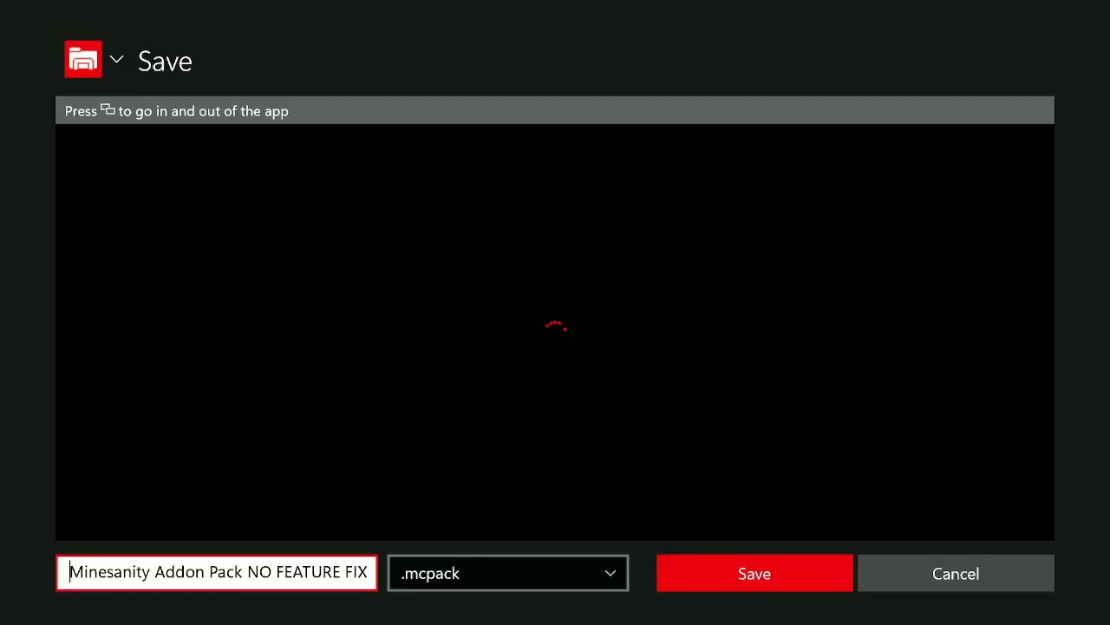
key(Up)
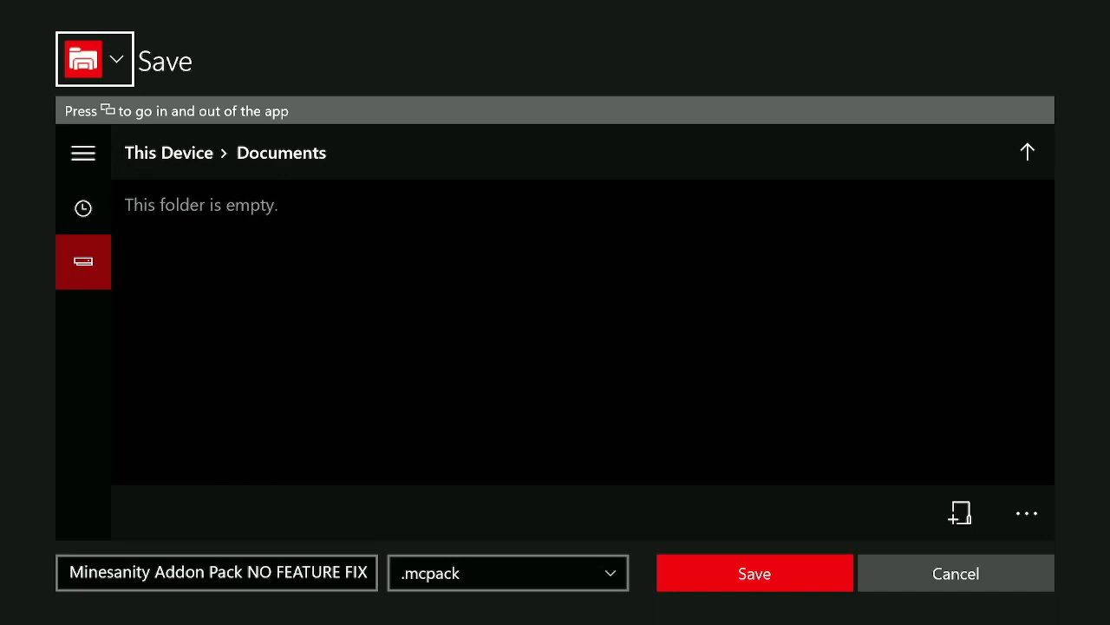
key(Down)
key(Up)
key(Down)
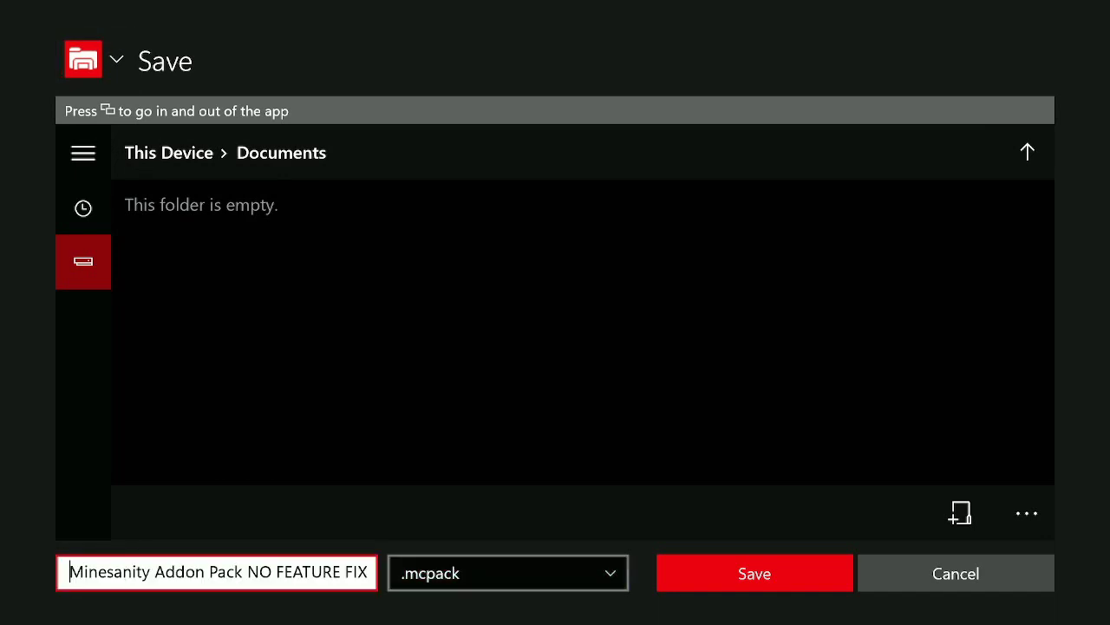
key(Right)
key(Up)
key(Down)
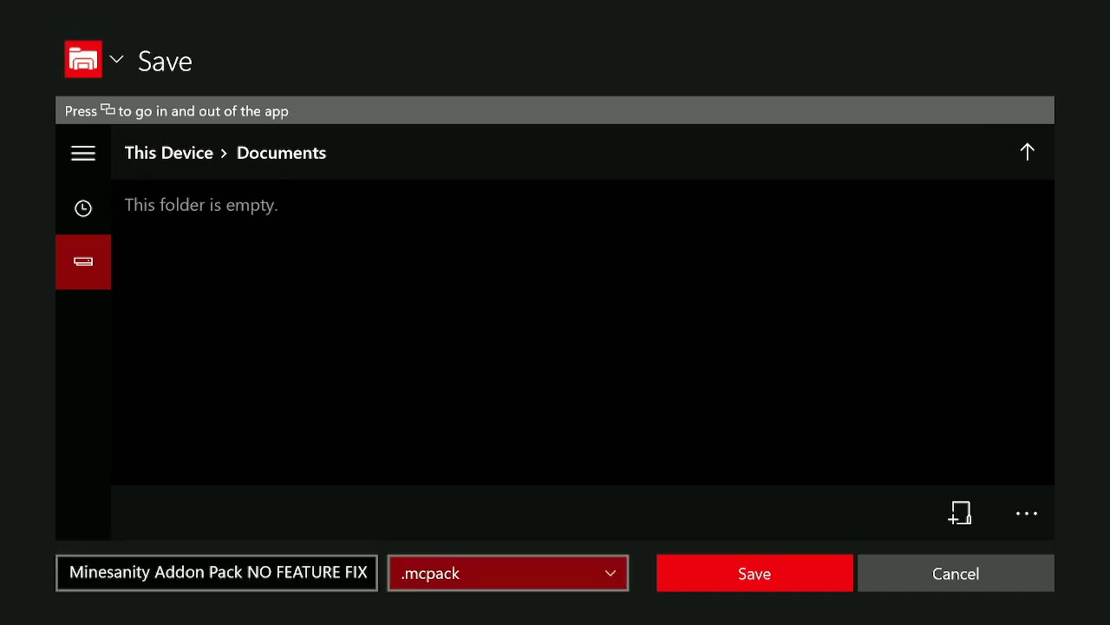
- Navigate the save picker's location choices to list This Device's folders
key(Up)
key(Left)
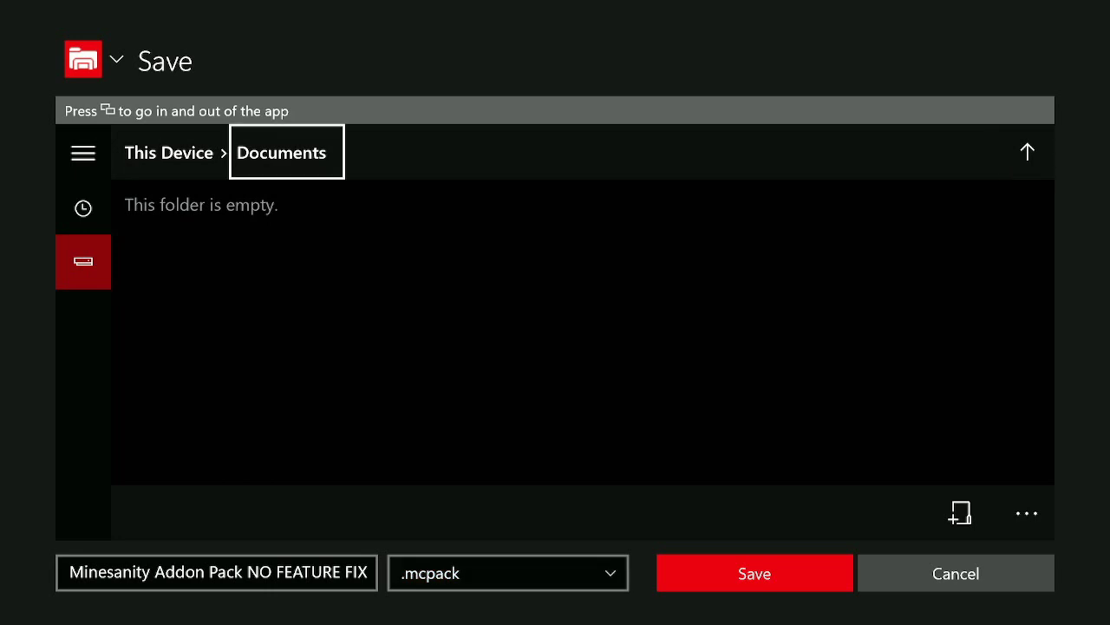
key(Left)
key(Down)
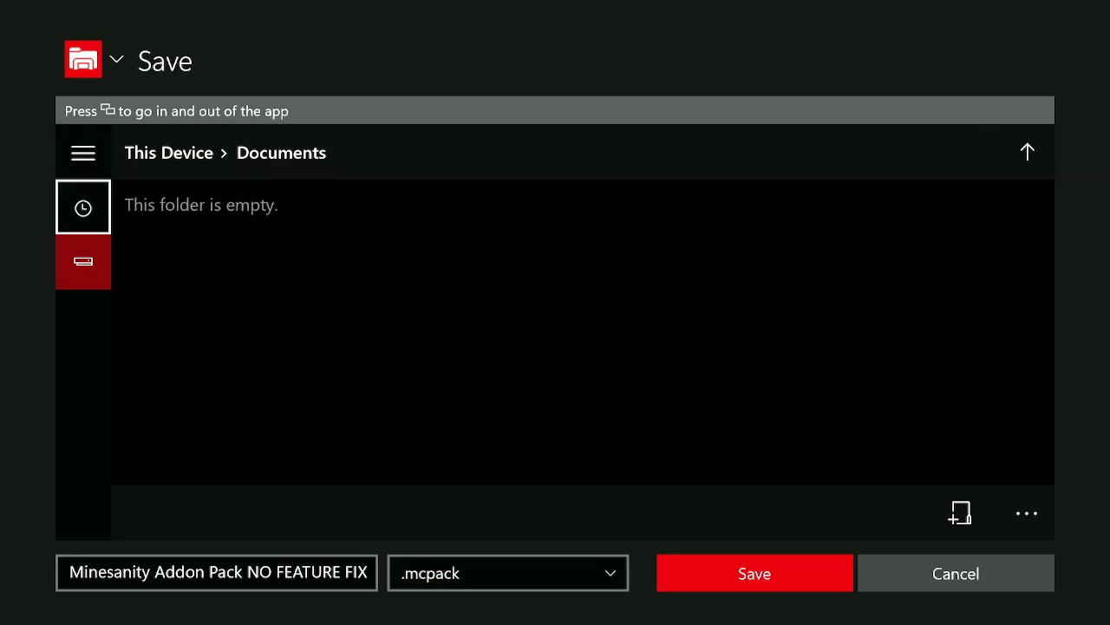
key(Right)
key(Left)
key(Up)
key(Up)
key(Down)
key(Down)
key(Up)
key(Return)
key(Left)
key(Return)
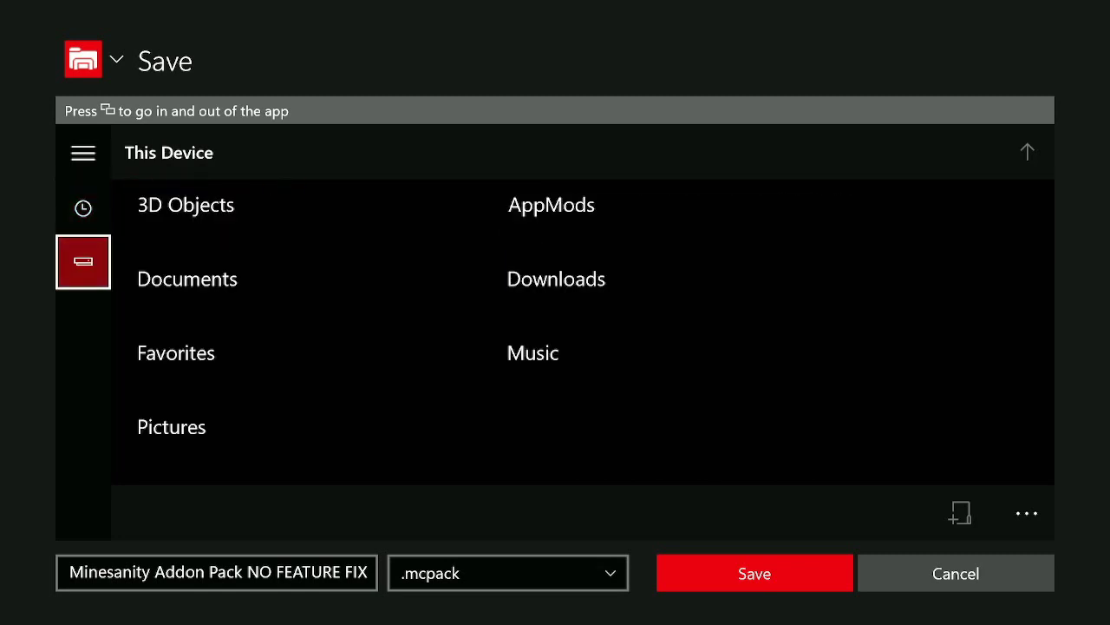
- Open Downloads and save the addon pack into it
key(Right)
key(Right)
key(Return)
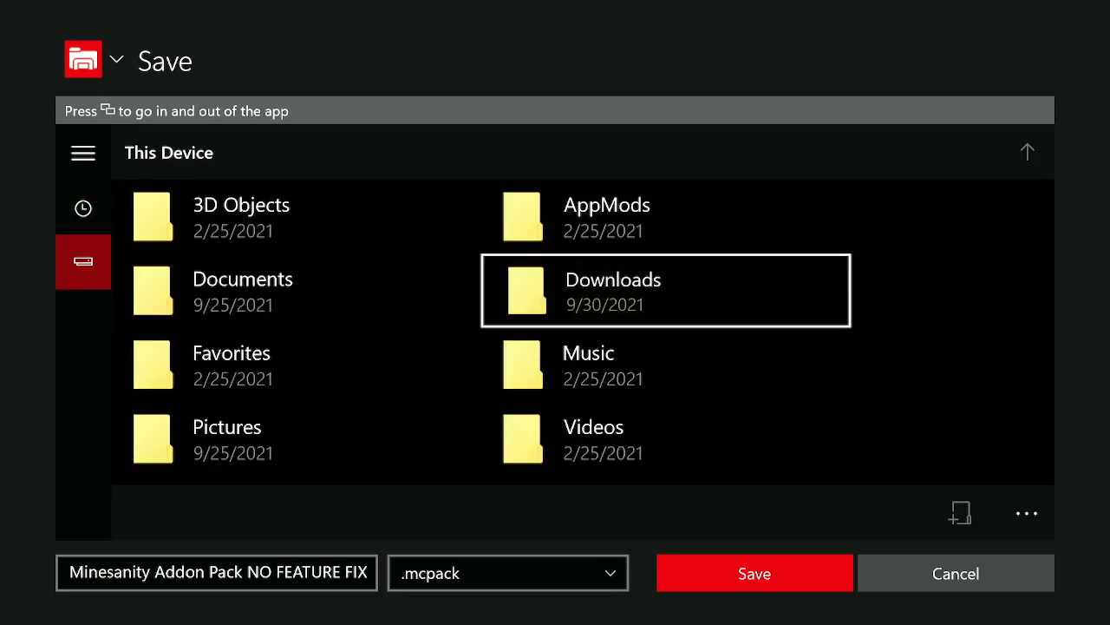
key(Down)
key(Left)
key(Return)
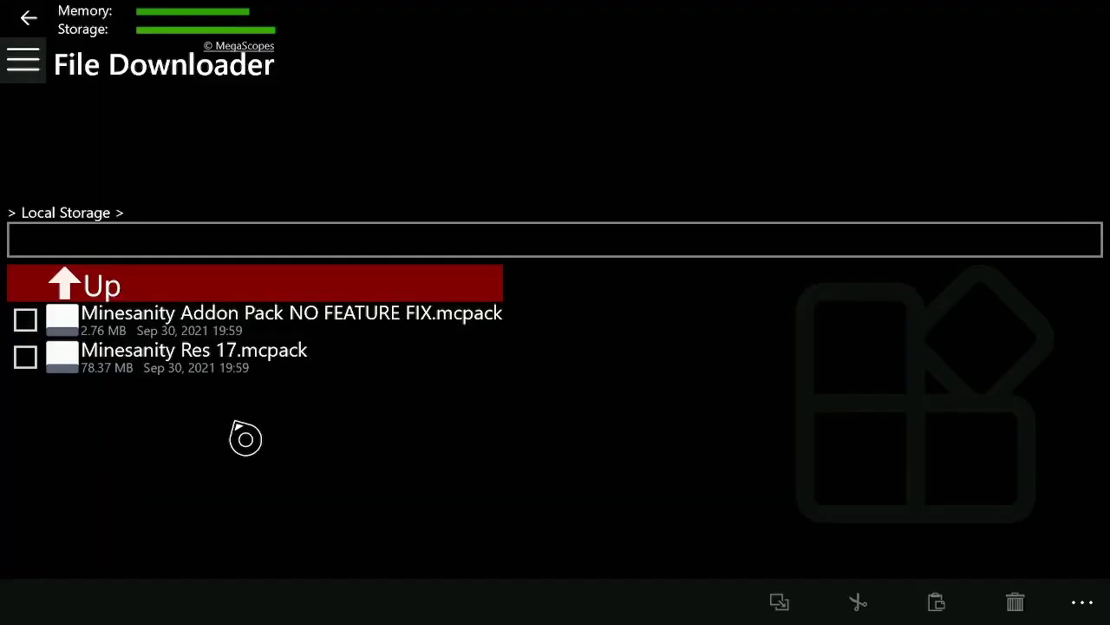
- Quit File Downloader via the Xbox guide, then start MC Addons Manager from its Home tile
key(super)
key(Down)
key(Down)
key(Menu)
key(Down)
key(Down)
key(Down)
key(Return)
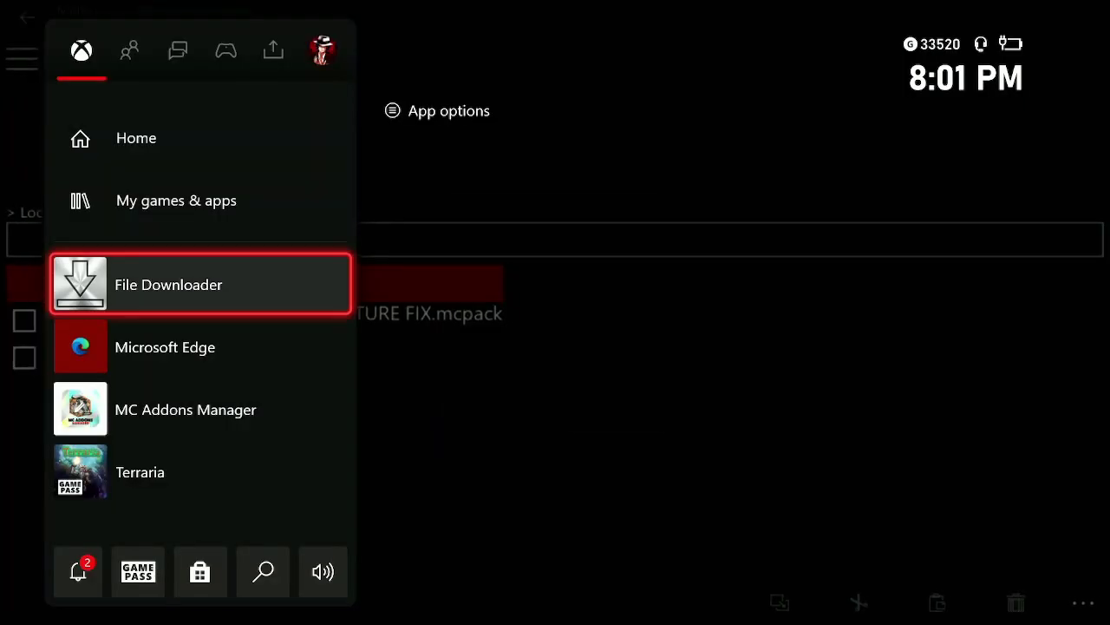
key(Escape)
key(Right)
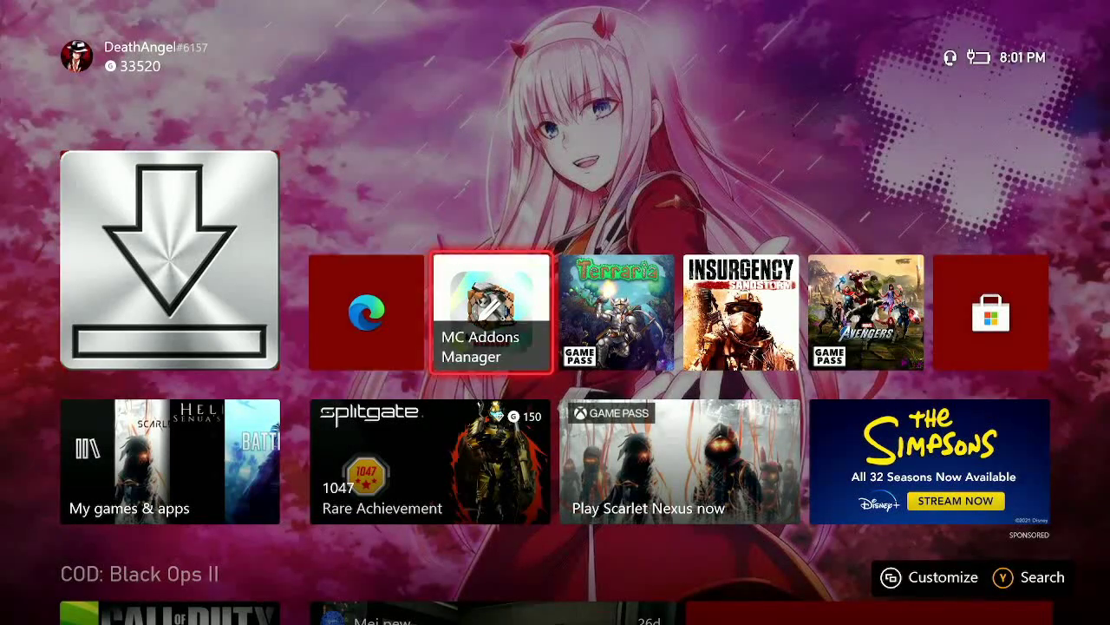
key(Return)
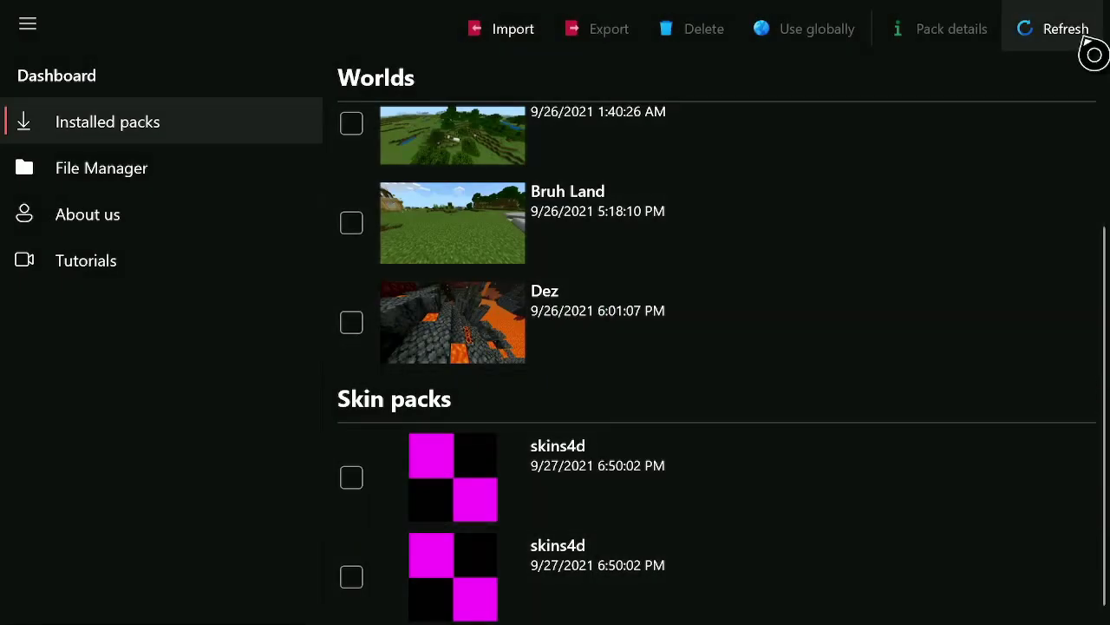
- Review the installed packs list, then start a pack import from the Downloads folder
scroll(1102, 69, up, 4)
scroll(1083, 69, down, 1)
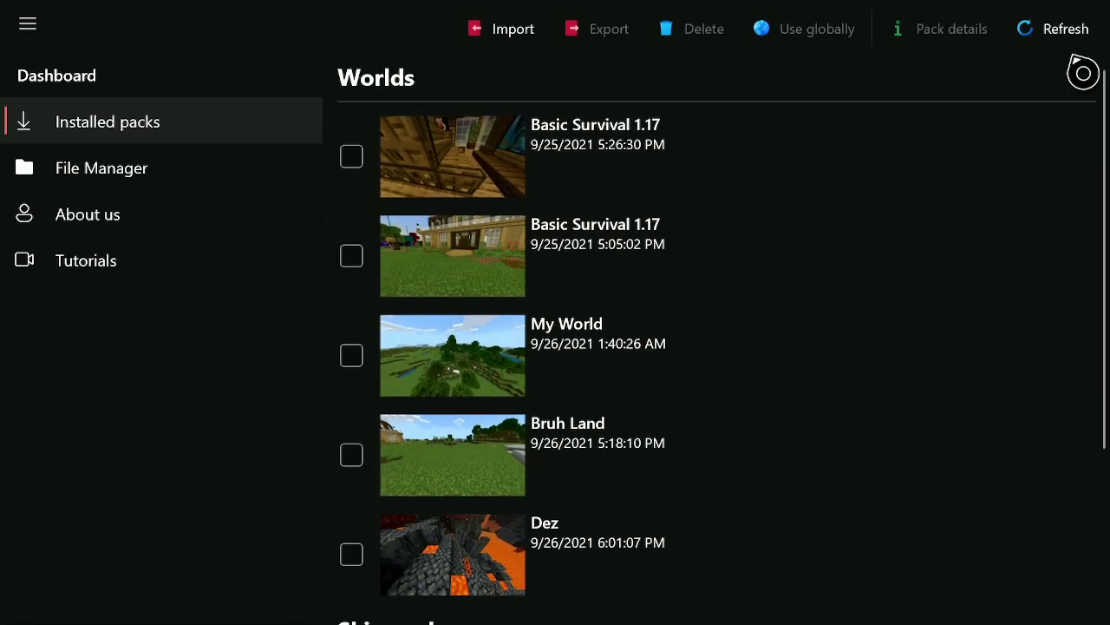
scroll(535, 298, down, 3)
scroll(838, 322, up, 4)
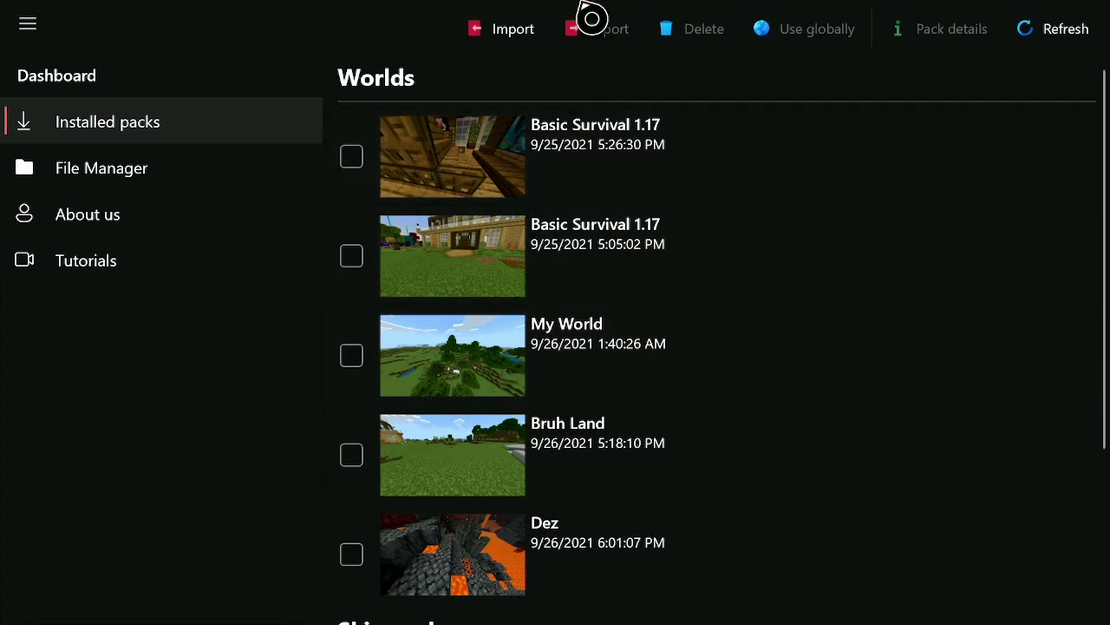
scroll(516, 442, down, 3)
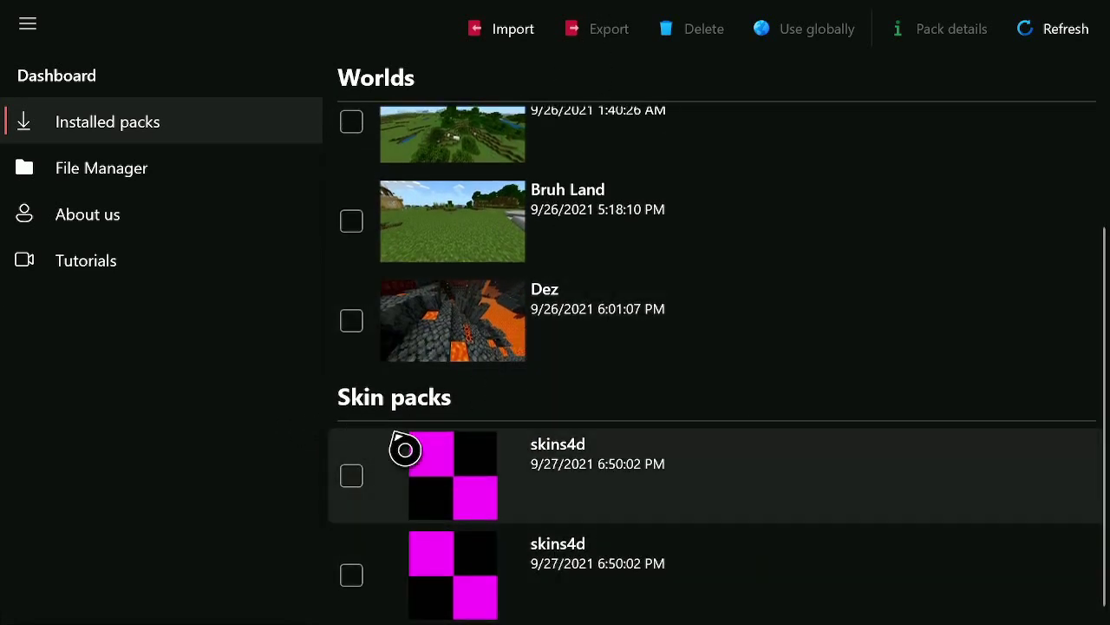
scroll(397, 251, up, 3)
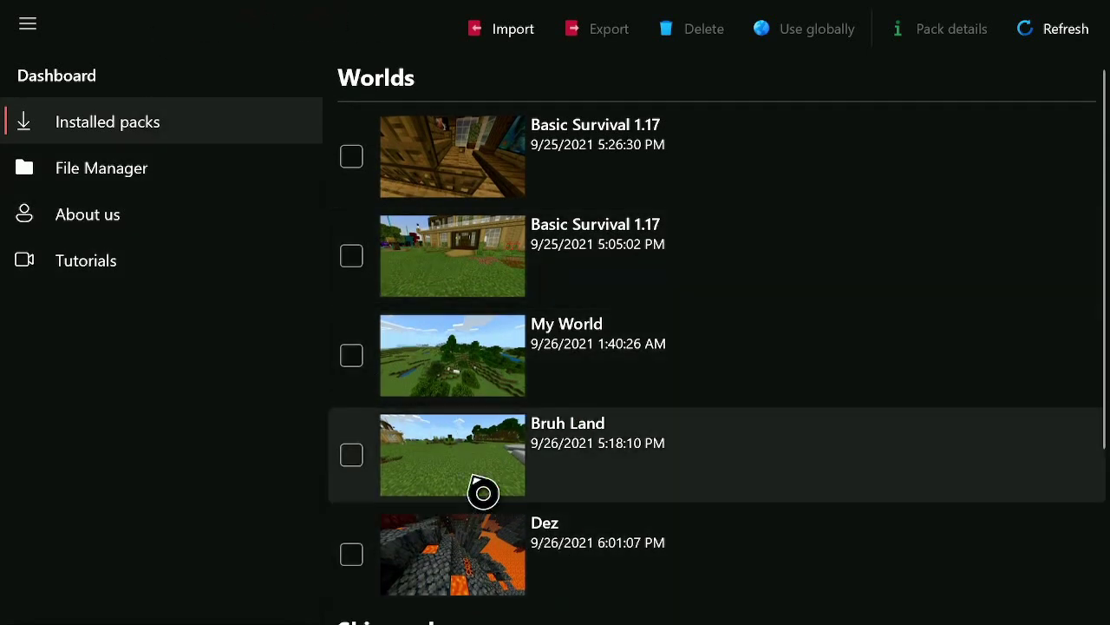
click(497, 45)
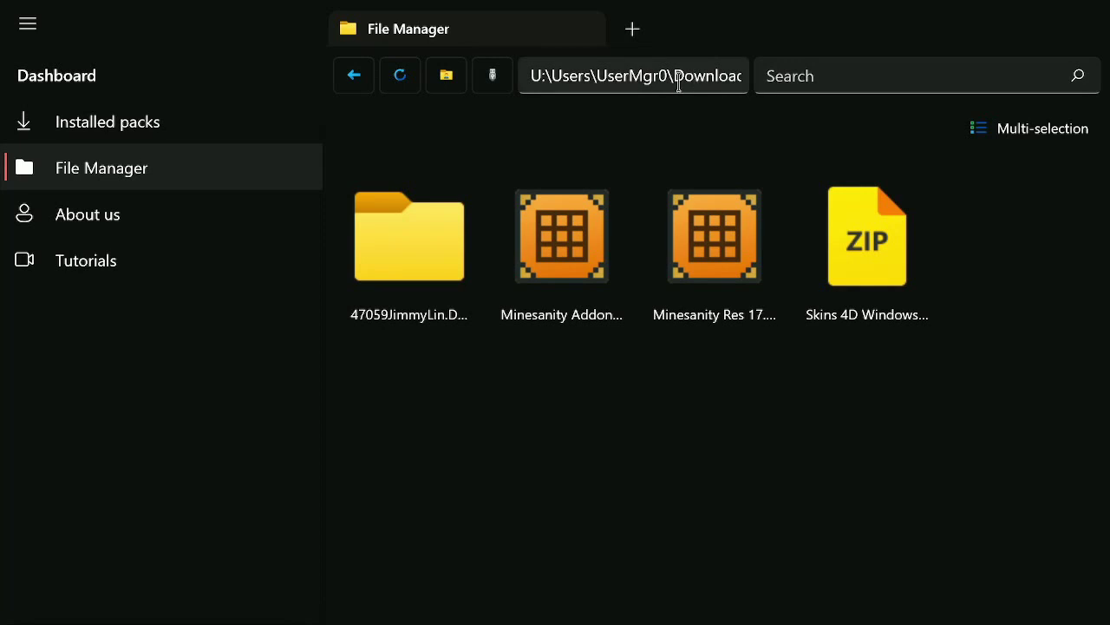
- Import the Minesanity Addon pack, delete its source file, and check the Resource and Behavior pack lists
double_click(553, 257)
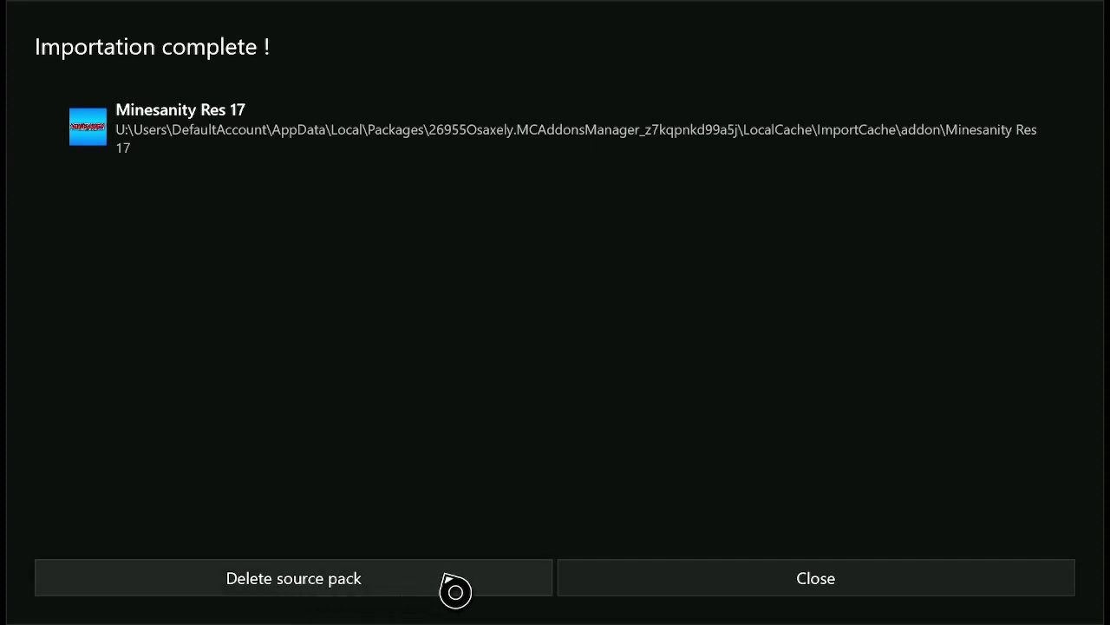
click(362, 593)
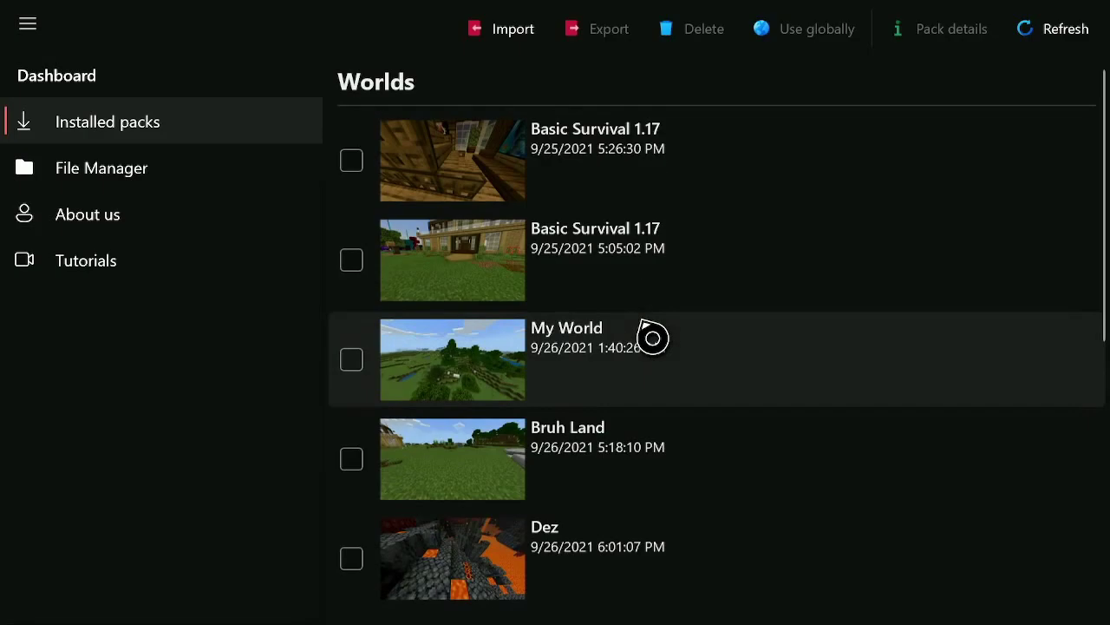
scroll(505, 340, down, 4)
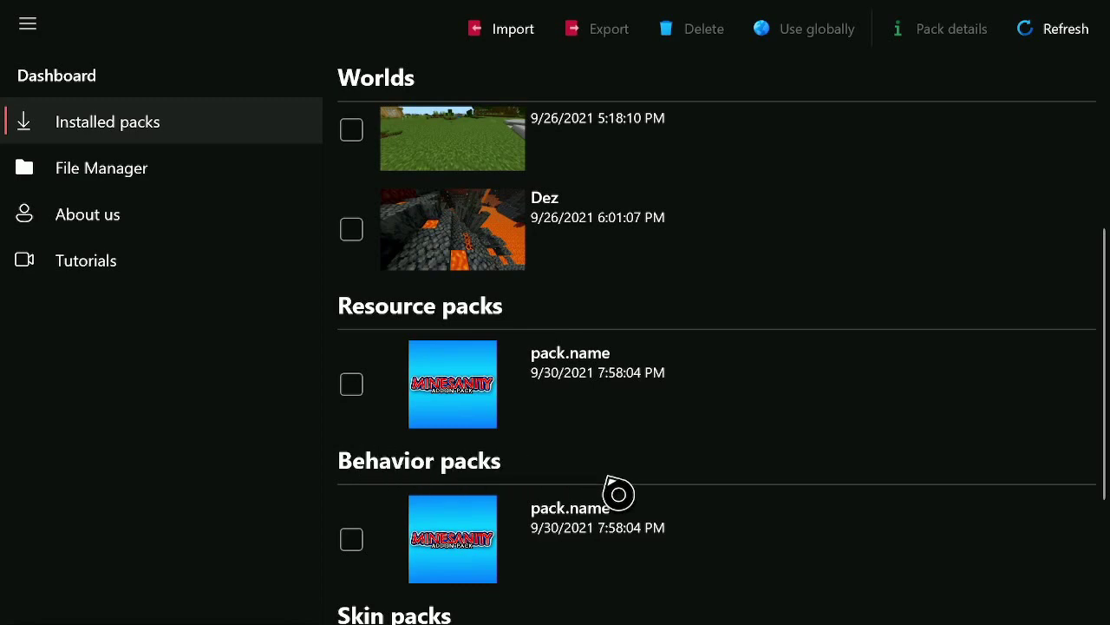
scroll(565, 563, down, 3)
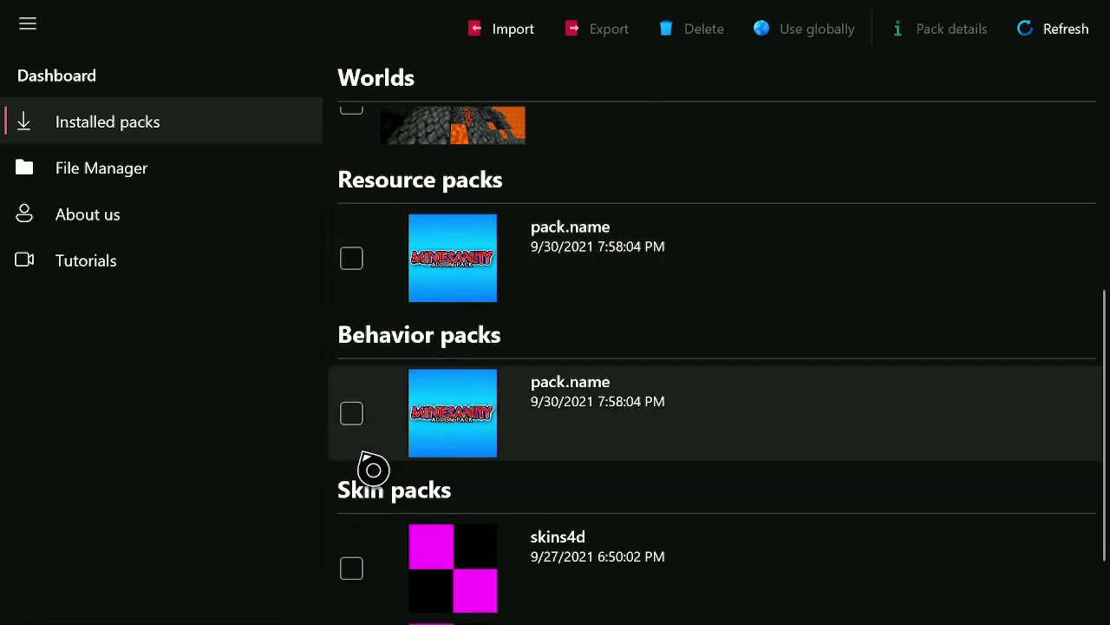
- Quit MC Addons Manager from the Xbox guide's running apps
key(super+g)
key(Down)
key(Down)
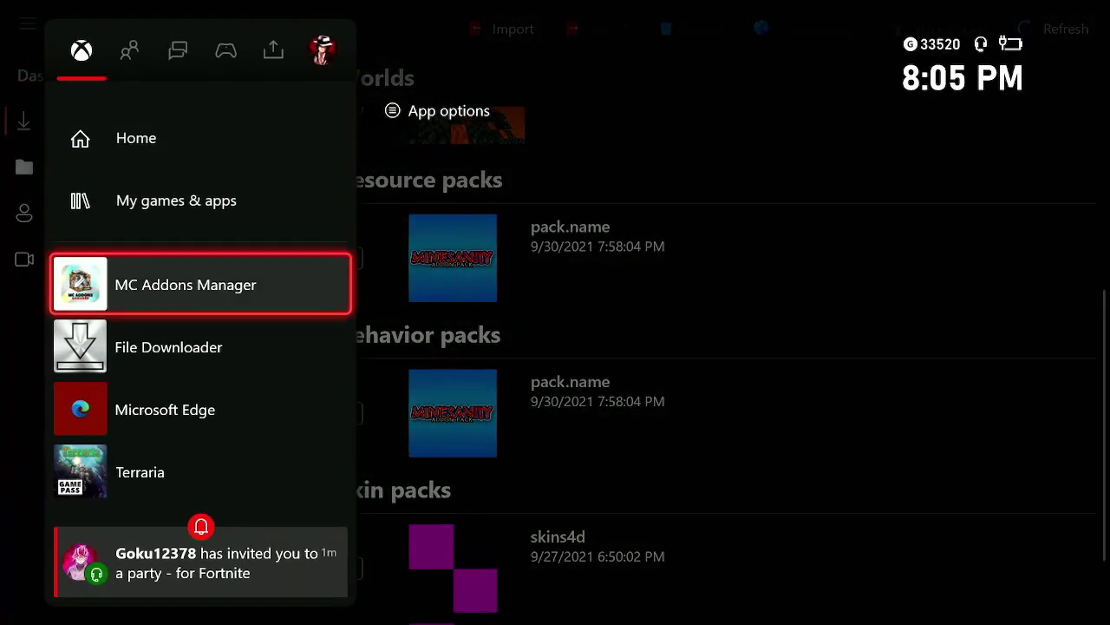
key(Menu)
key(Down)
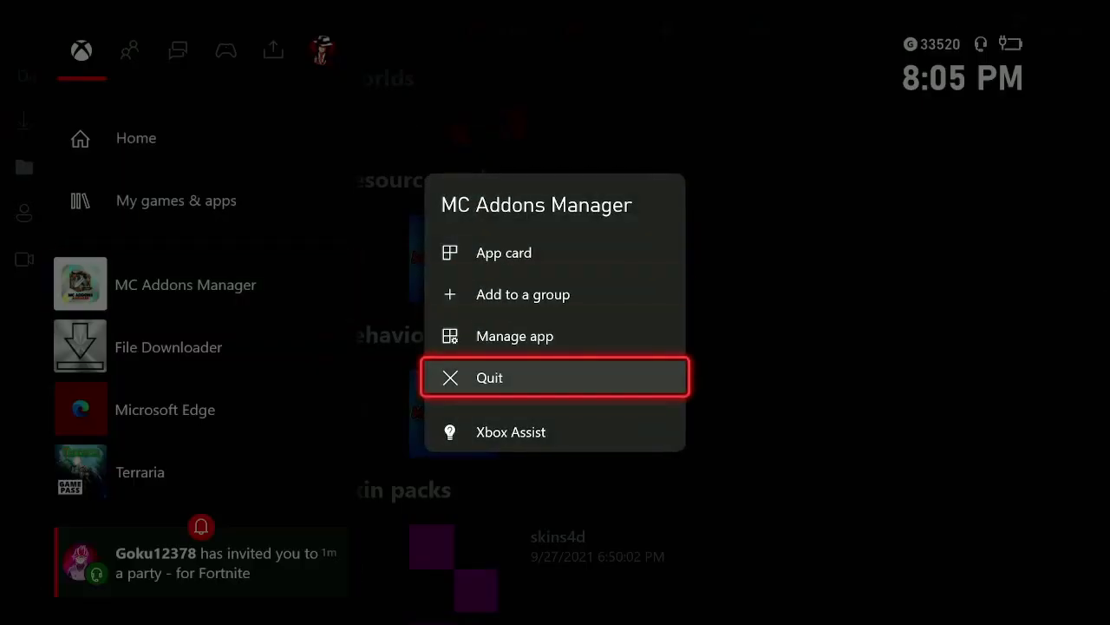
key(Return)
- Open the My games & apps library from the Xbox home screen
key(Right)
key(Right)
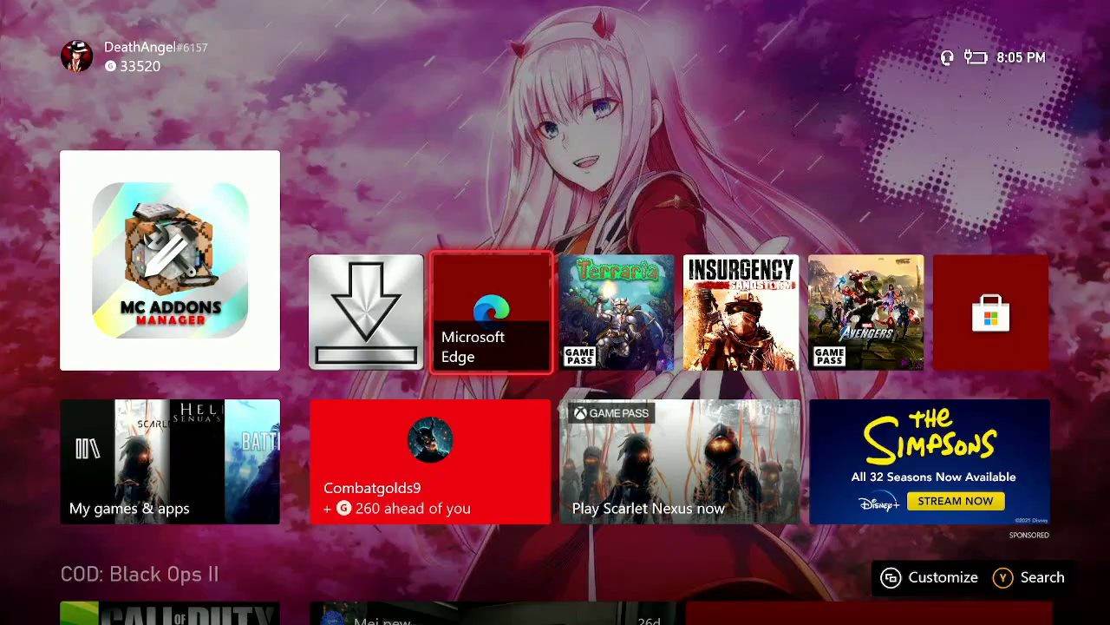
key(Down)
key(Left)
key(Return)
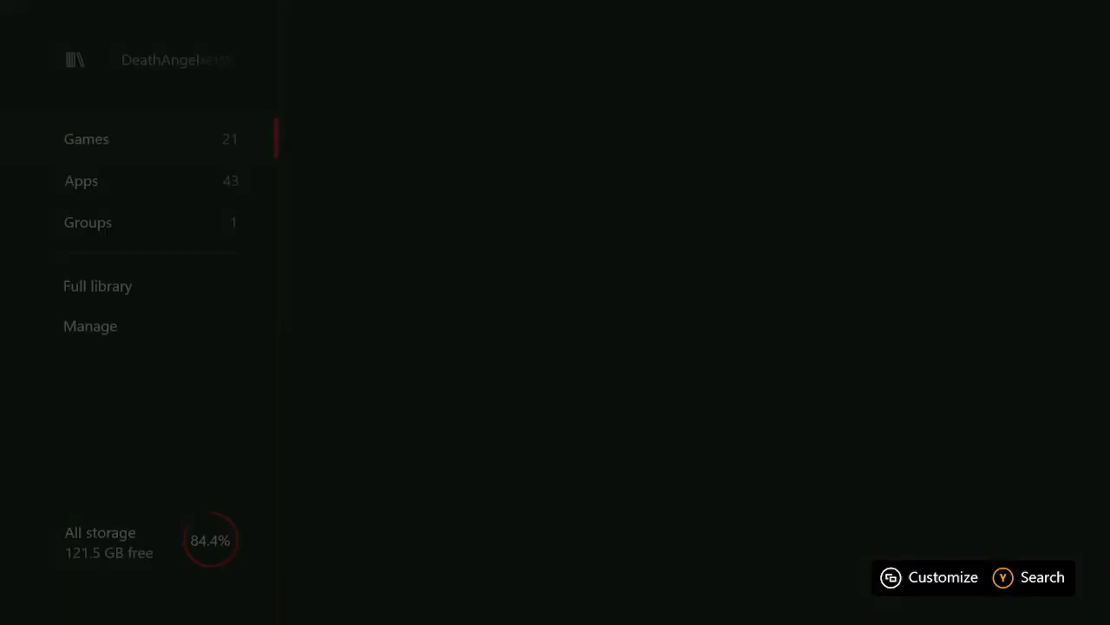
- Find My Files Explorer among the installed apps and launch it
key(Down)
key(Right)
key(Down)
key(Down)
key(Right)
key(Down)
key(Down)
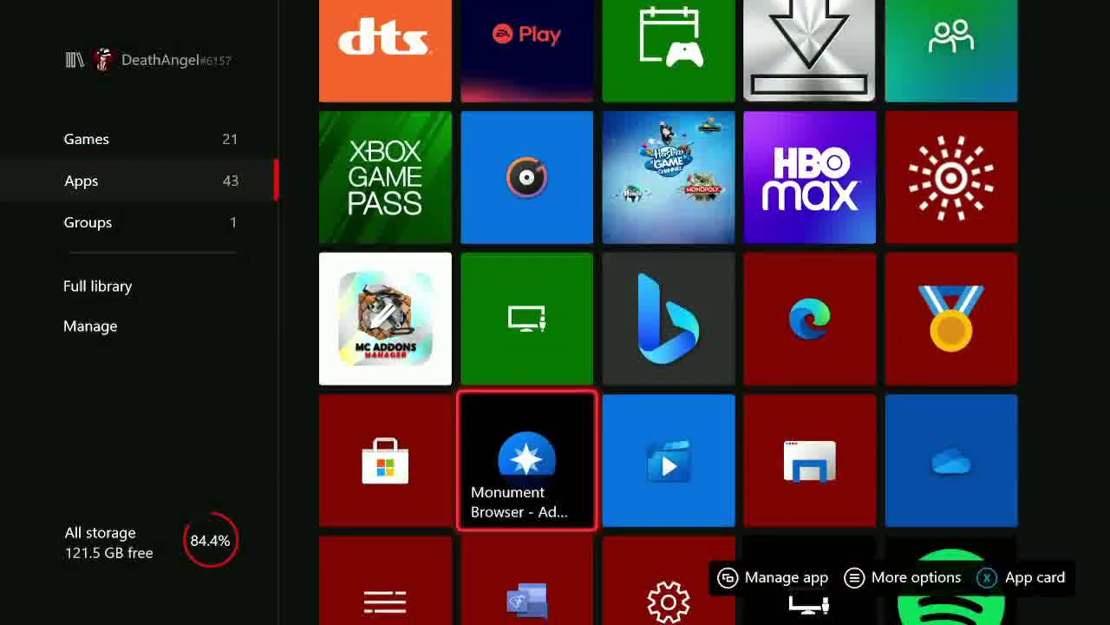
key(Down)
key(Down)
key(Right)
key(Right)
key(Down)
key(Left)
key(Left)
key(Up)
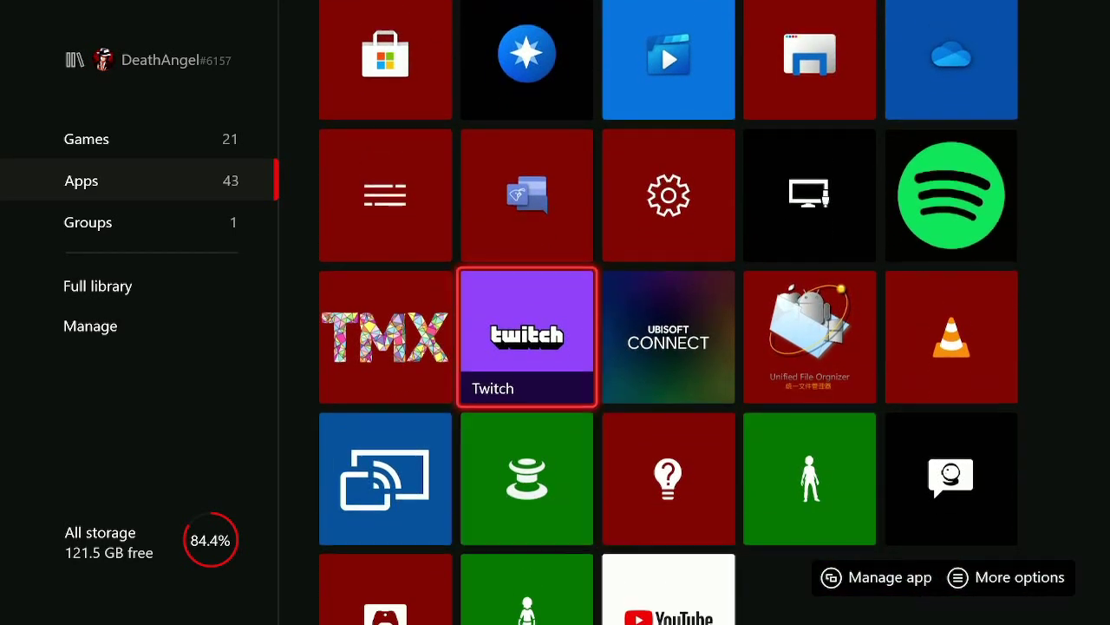
key(Up)
key(Right)
key(Right)
key(Up)
key(Return)
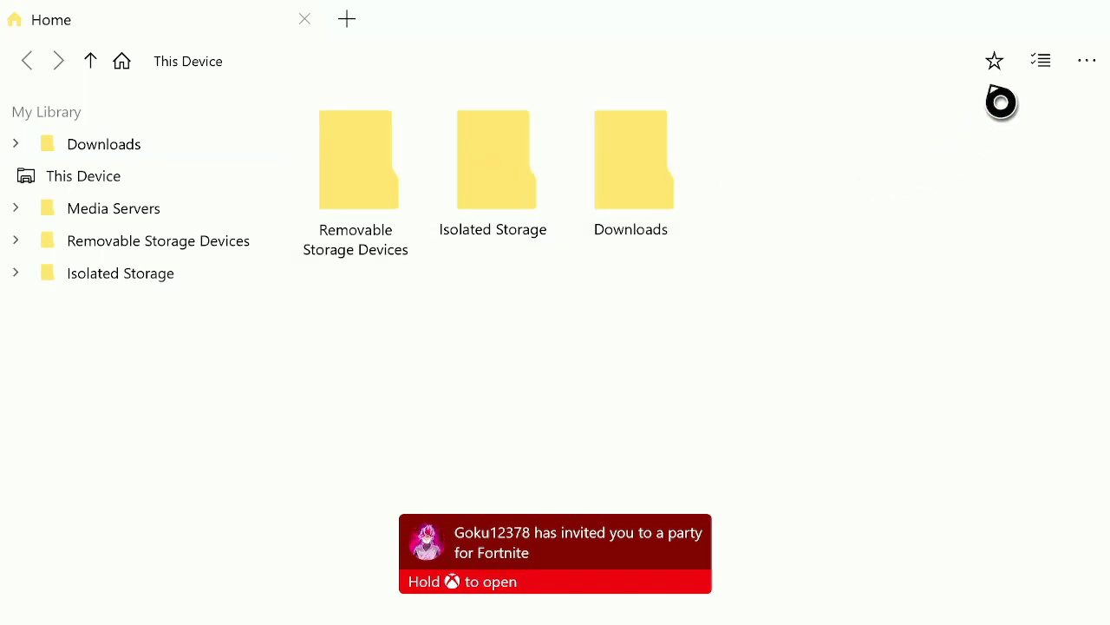
click(1100, 83)
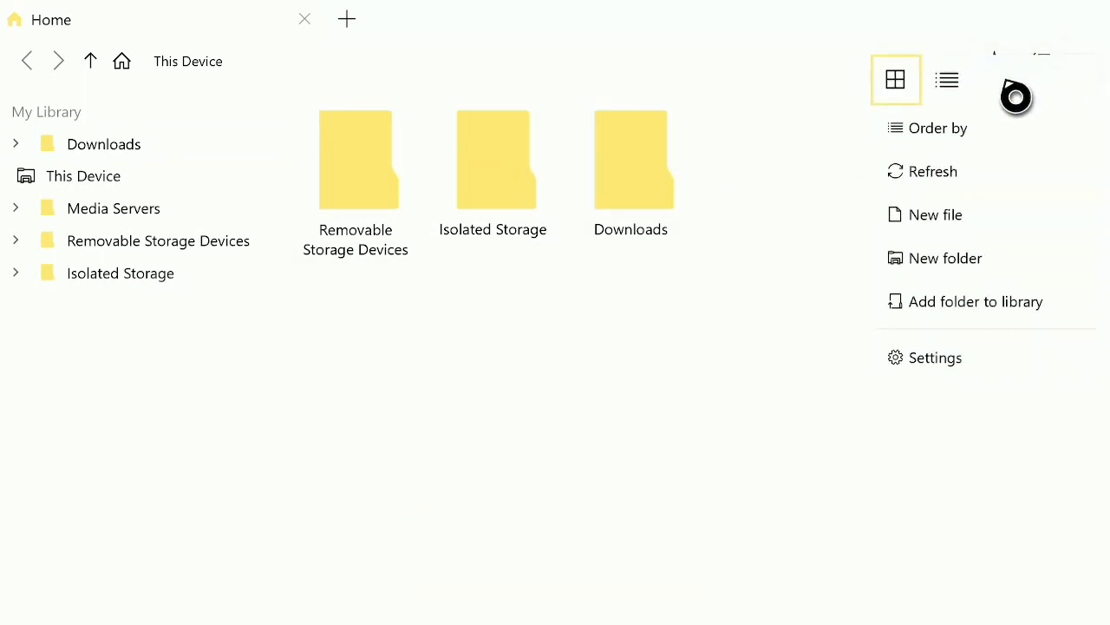
click(967, 310)
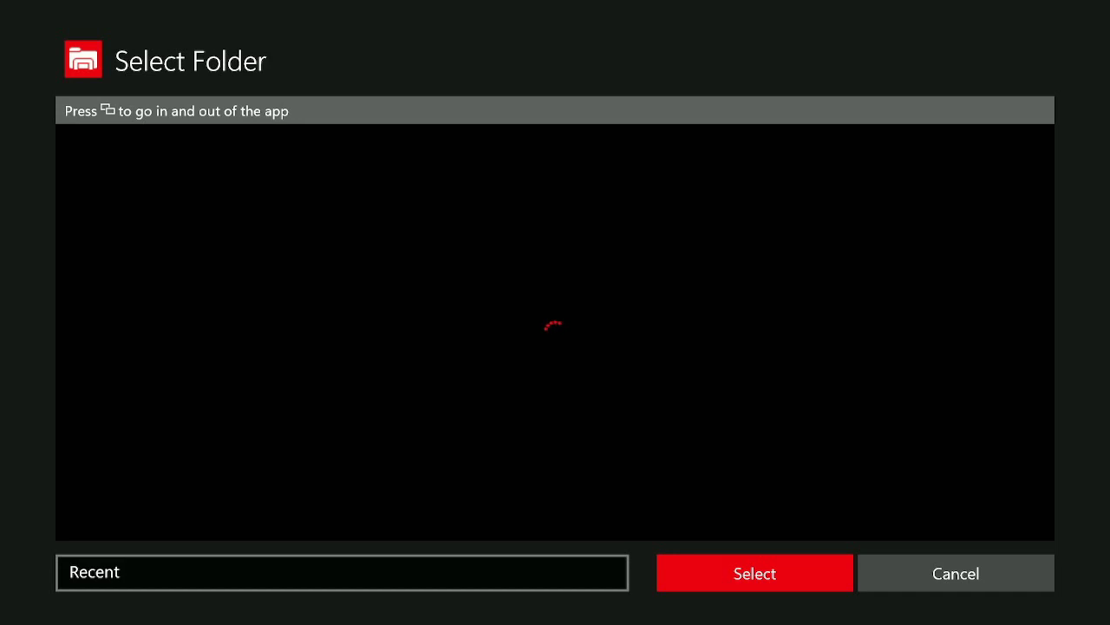
click(83, 261)
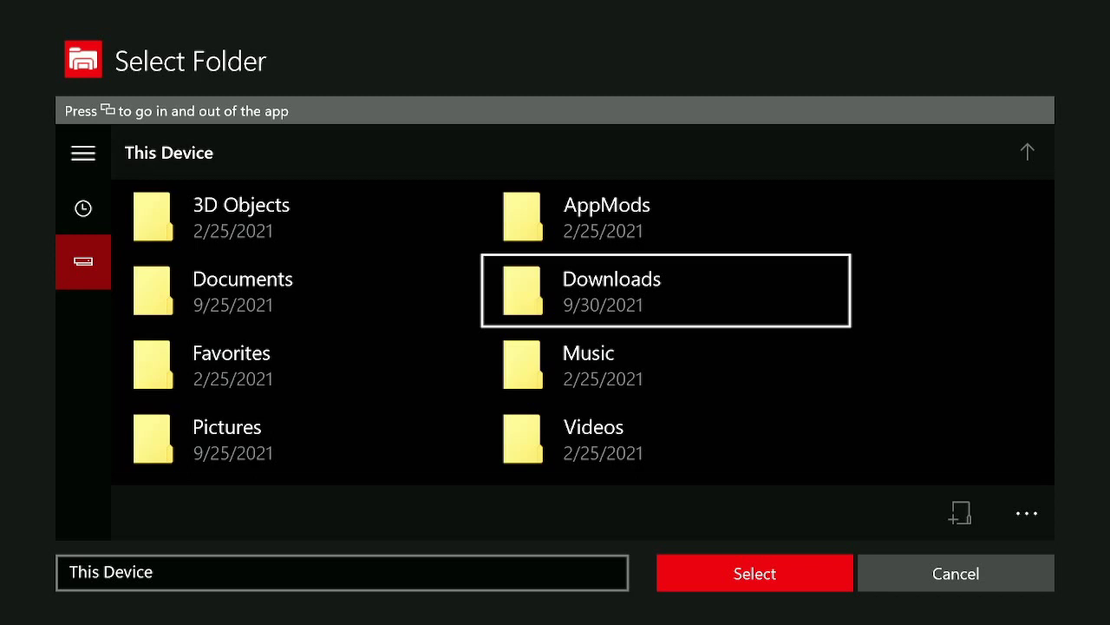
key(Down)
key(Down)
key(Down)
key(Down)
key(Return)
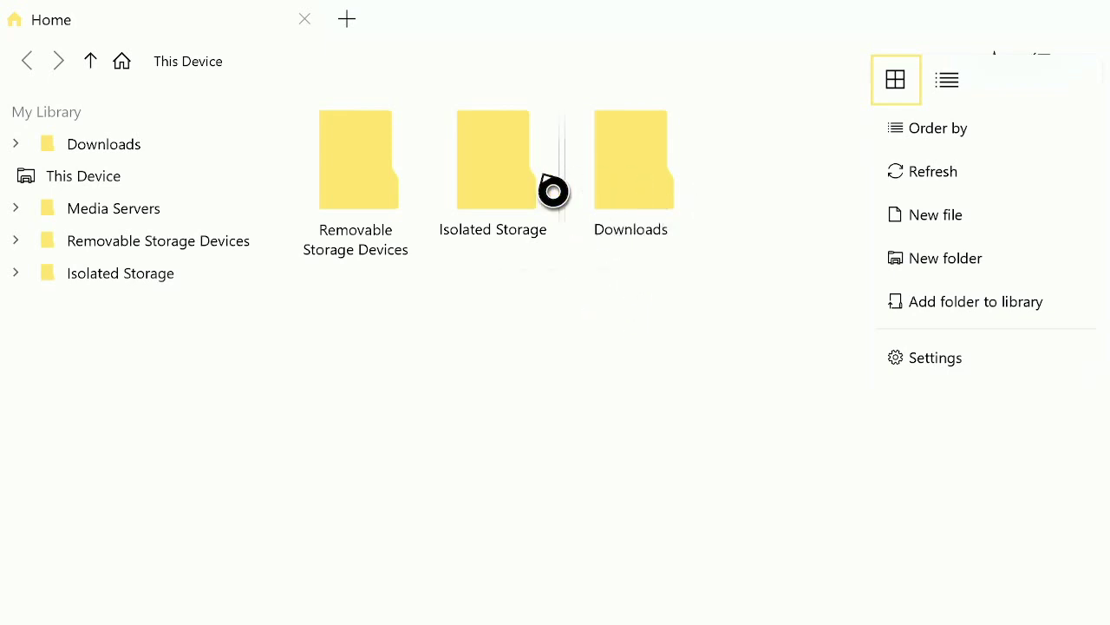
click(583, 194)
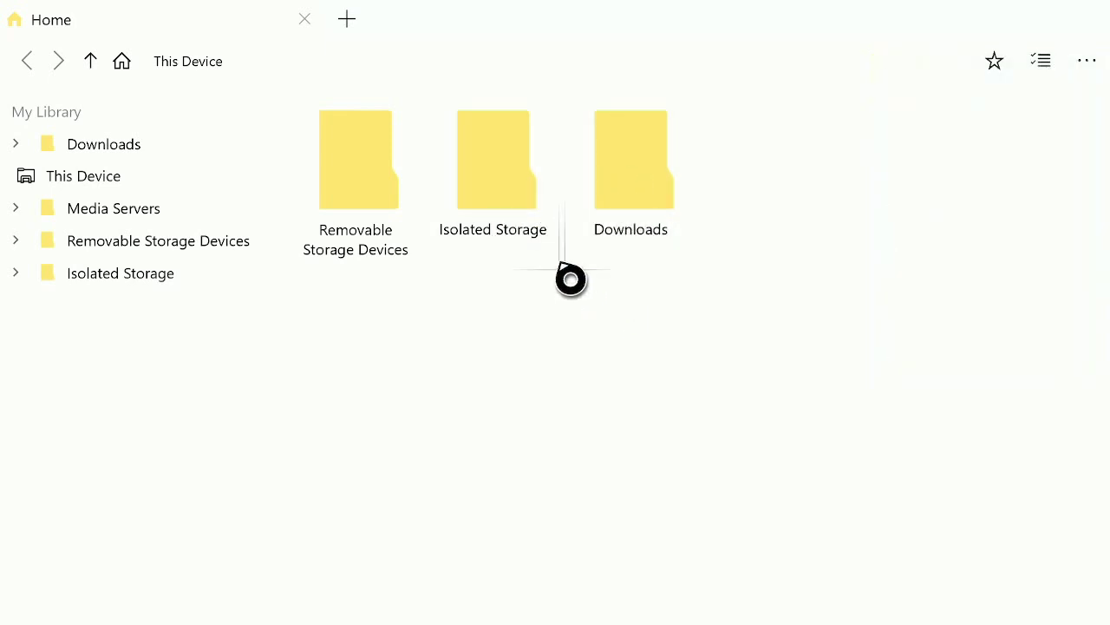
- Quit My Files Explorer from the Xbox guide and return home
key(super)
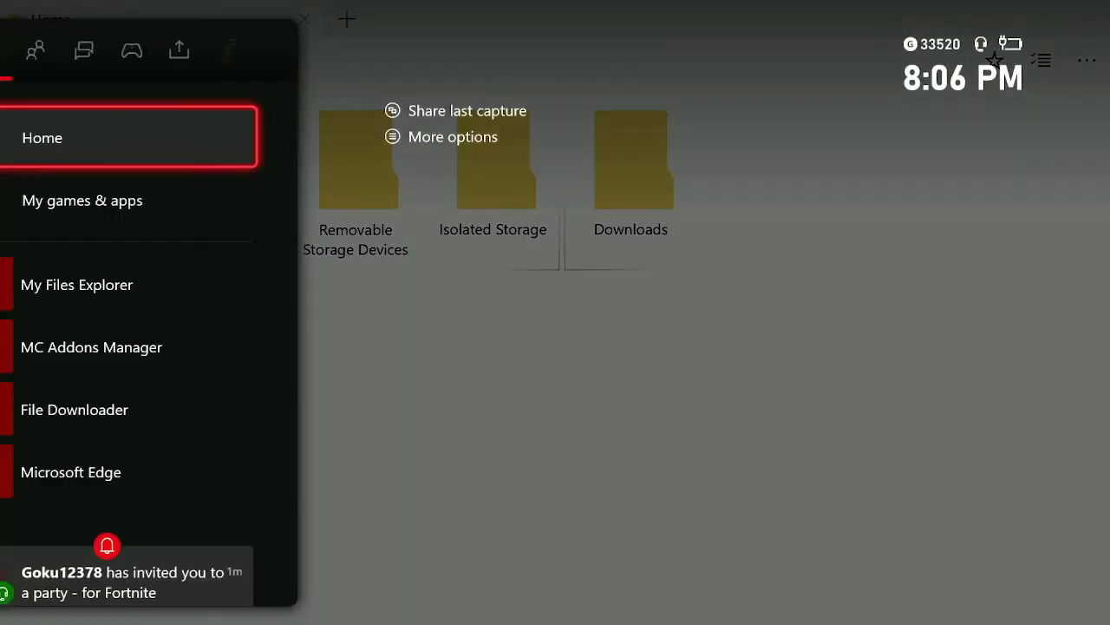
key(Menu)
key(Down)
key(Return)
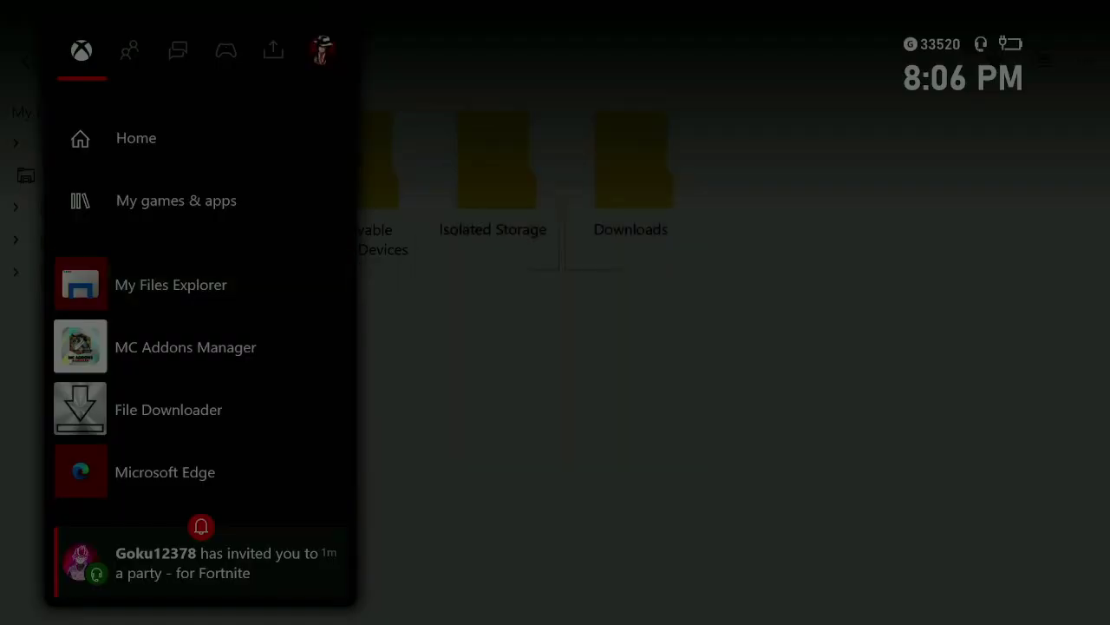
- Launch Minecraft from the games library
key(Down)
key(Left)
key(Return)
key(Right)
key(Right)
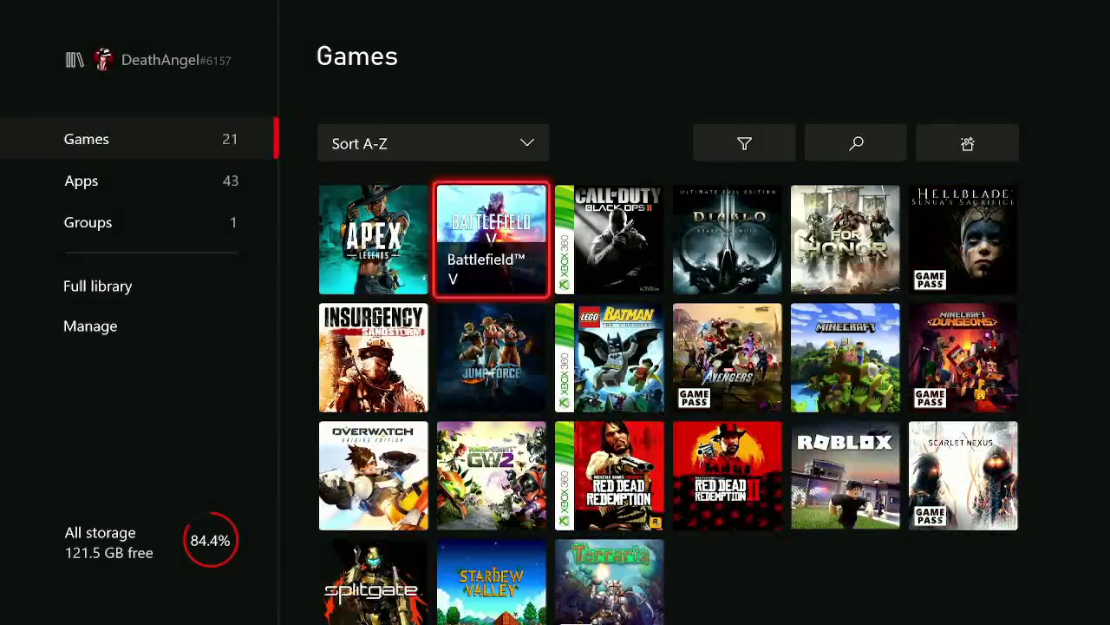
key(Down)
key(Right)
key(Right)
key(Right)
key(Return)
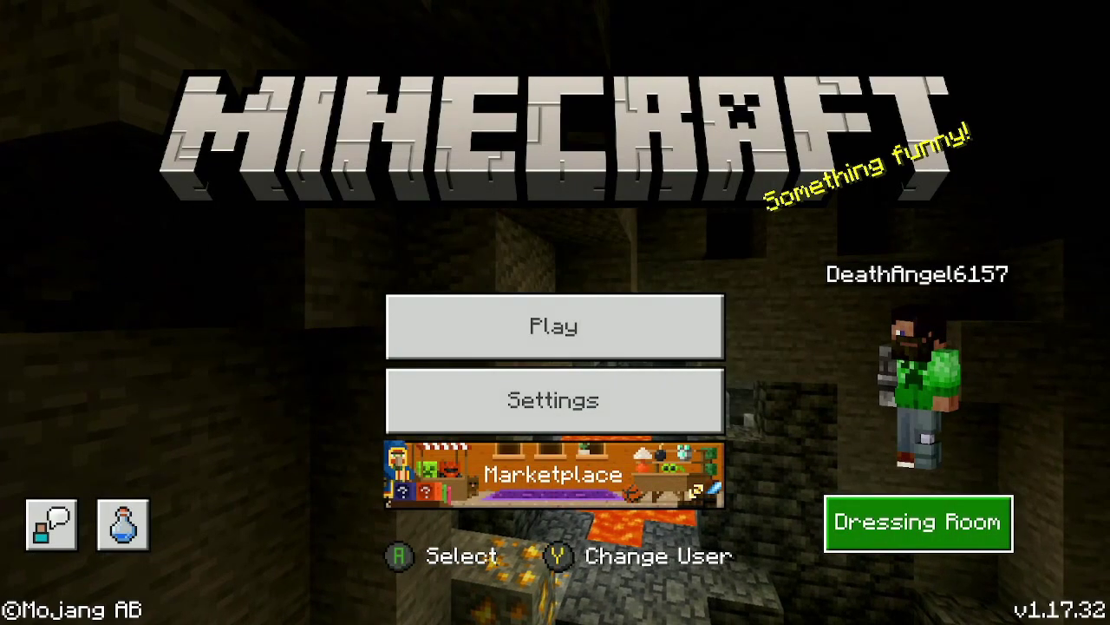
- Dismiss the hotfix notice and start a new blank world from Play > Create New
key(Return)
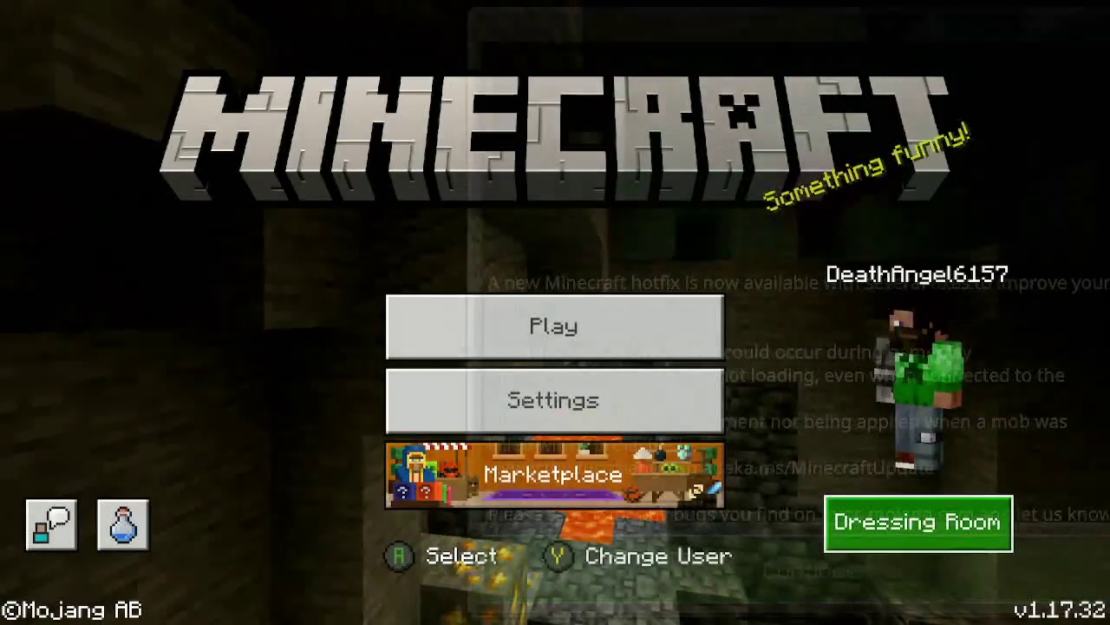
key(Down)
key(Up)
key(Return)
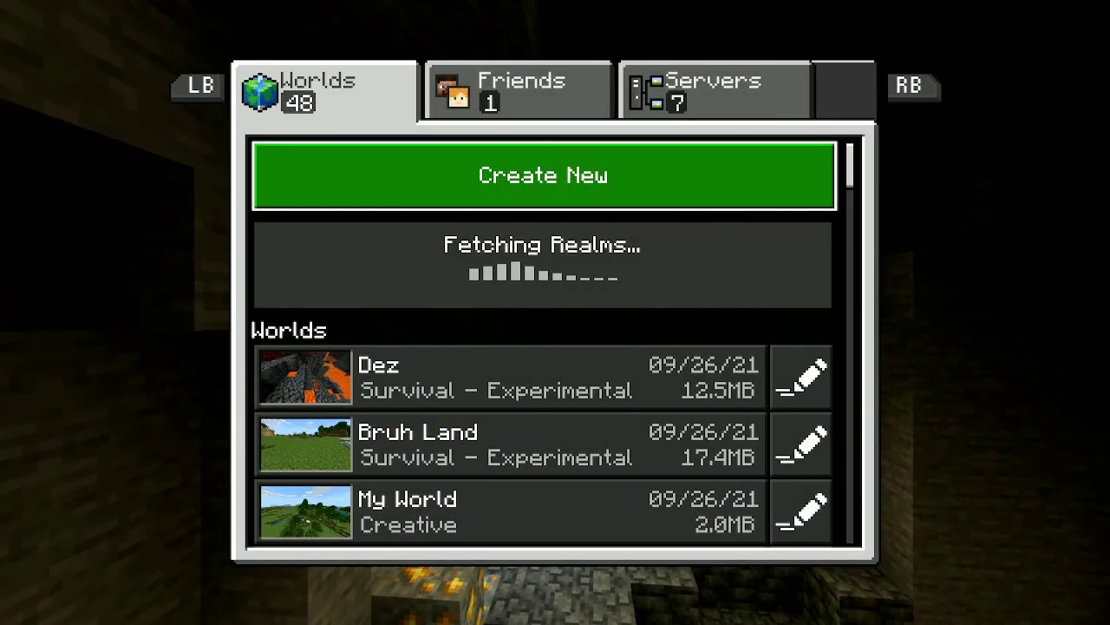
key(Return)
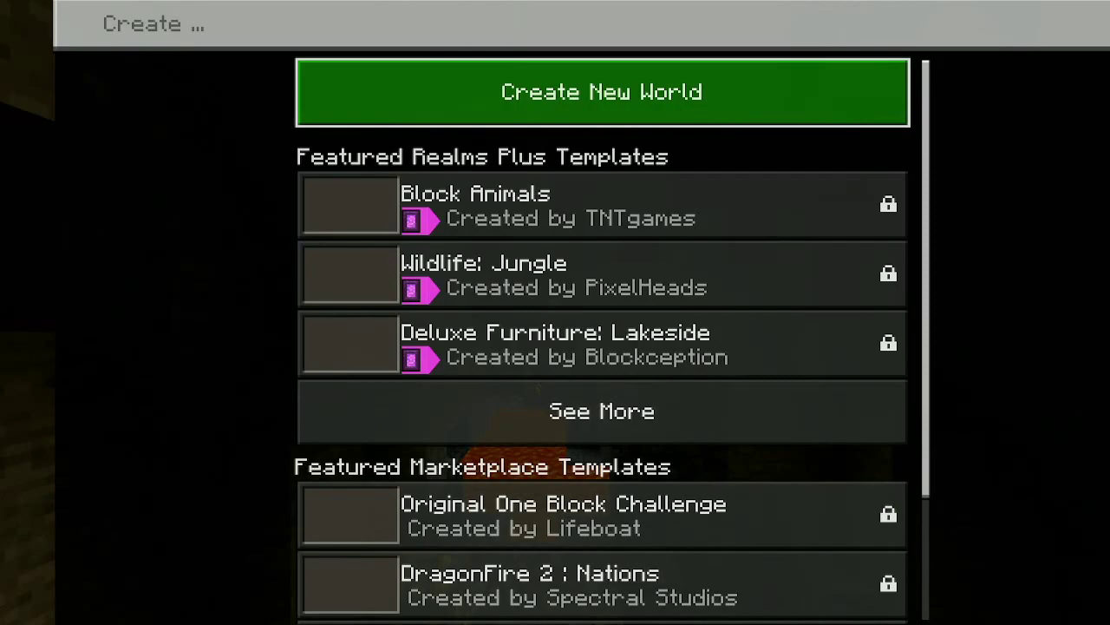
key(Return)
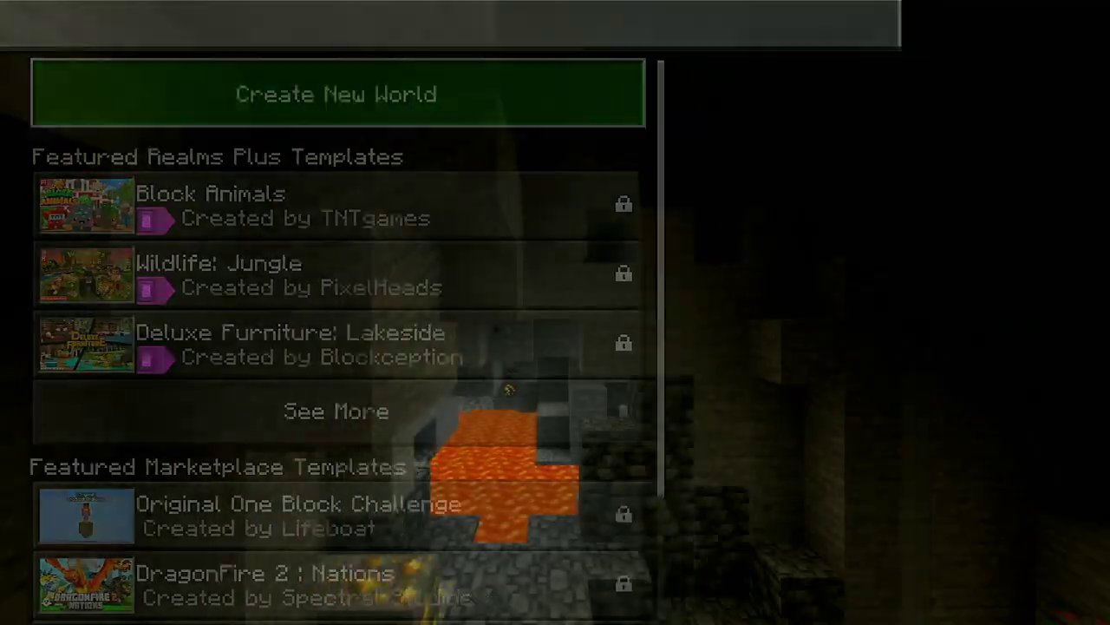
- Set the world's game mode to Creative, accepting that achievements turn off
key(Right)
key(Right)
key(Down)
key(Return)
key(Down)
key(Return)
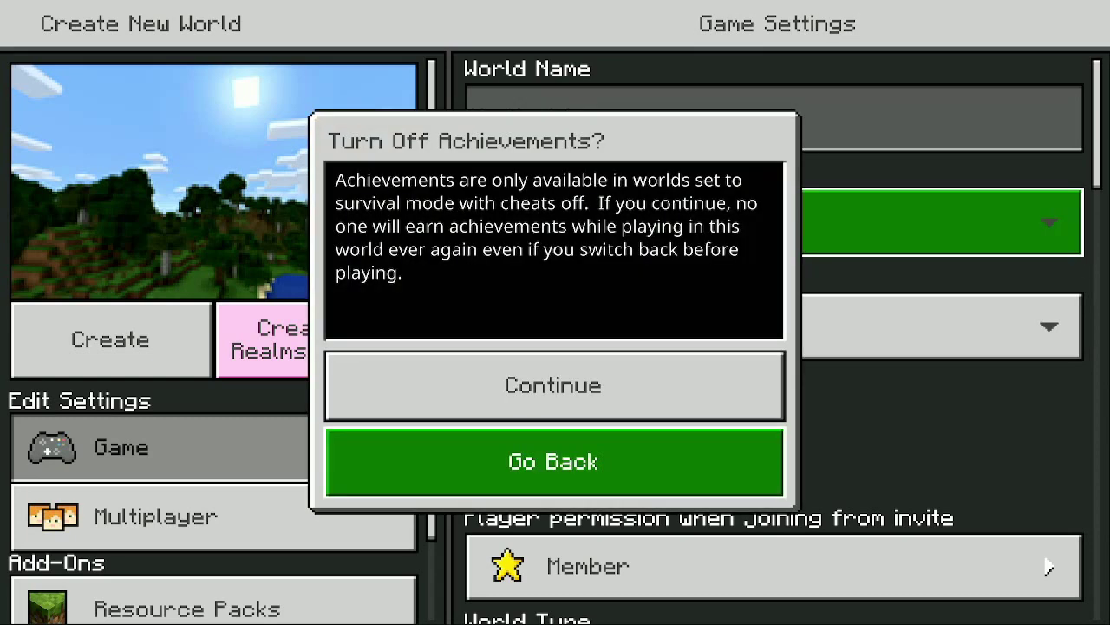
key(Up)
key(Return)
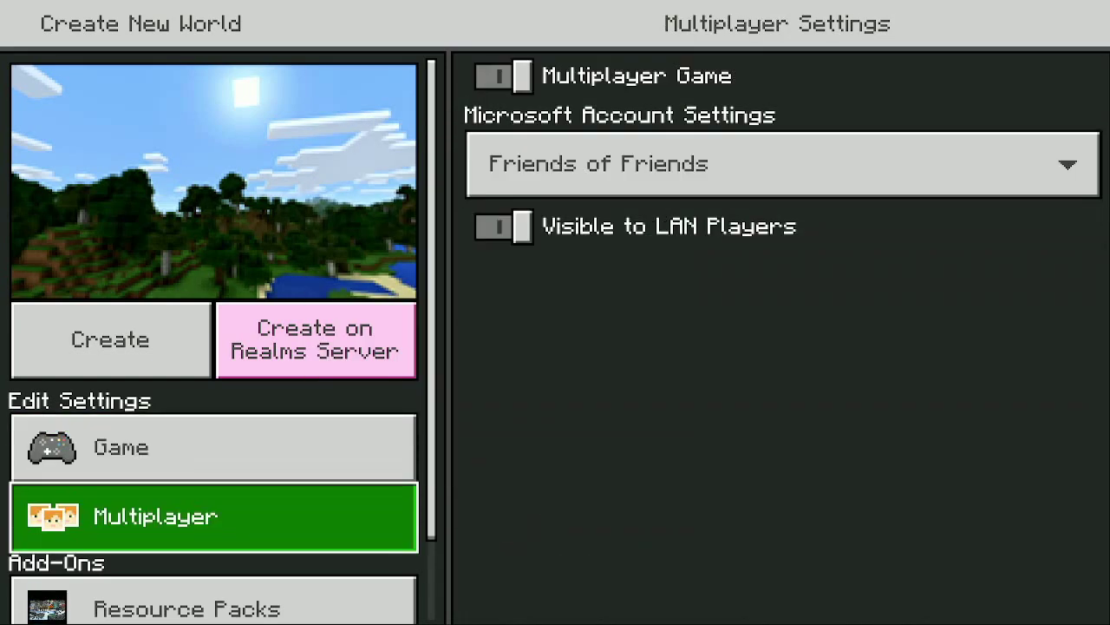
- Activate the Minesanity RES resource pack from the owned resource packs
key(Down)
key(Right)
key(Down)
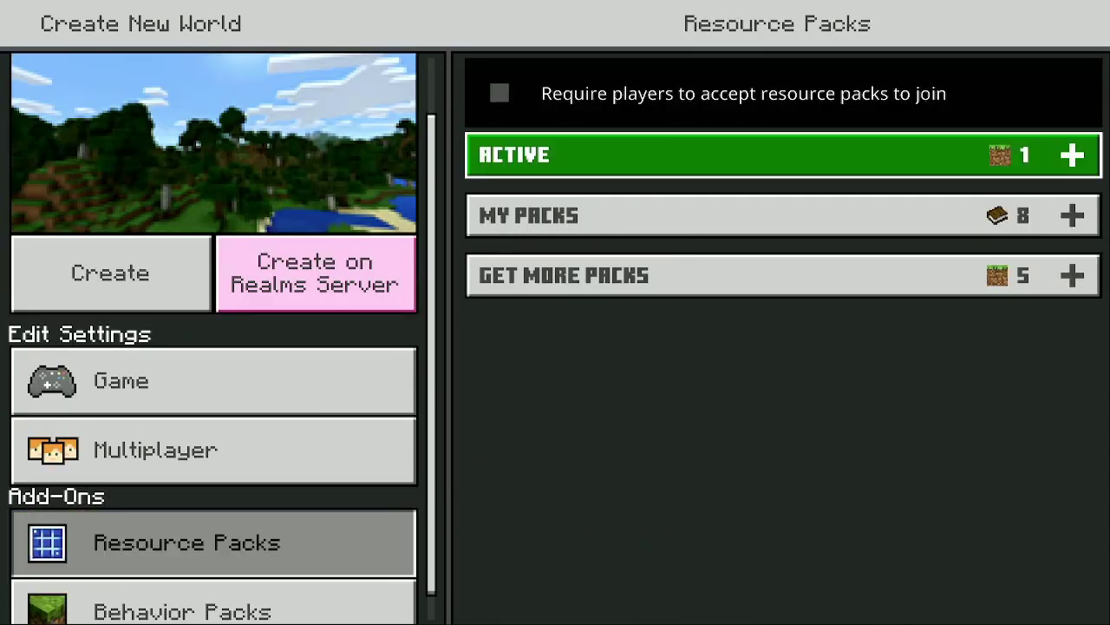
key(Down)
key(Return)
key(Down)
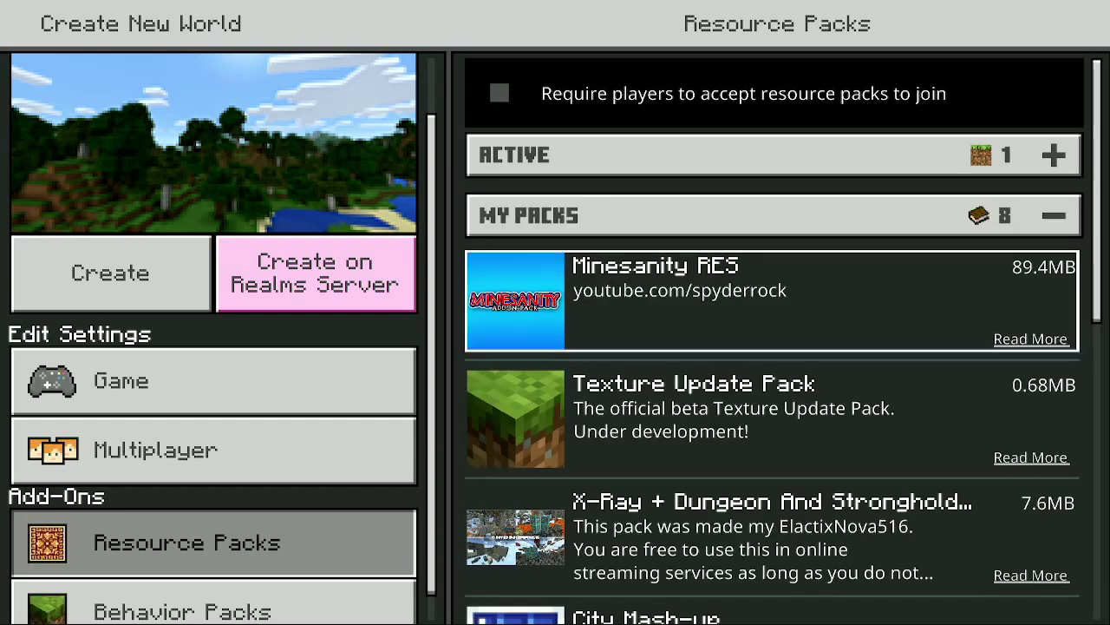
key(Return)
key(Return)
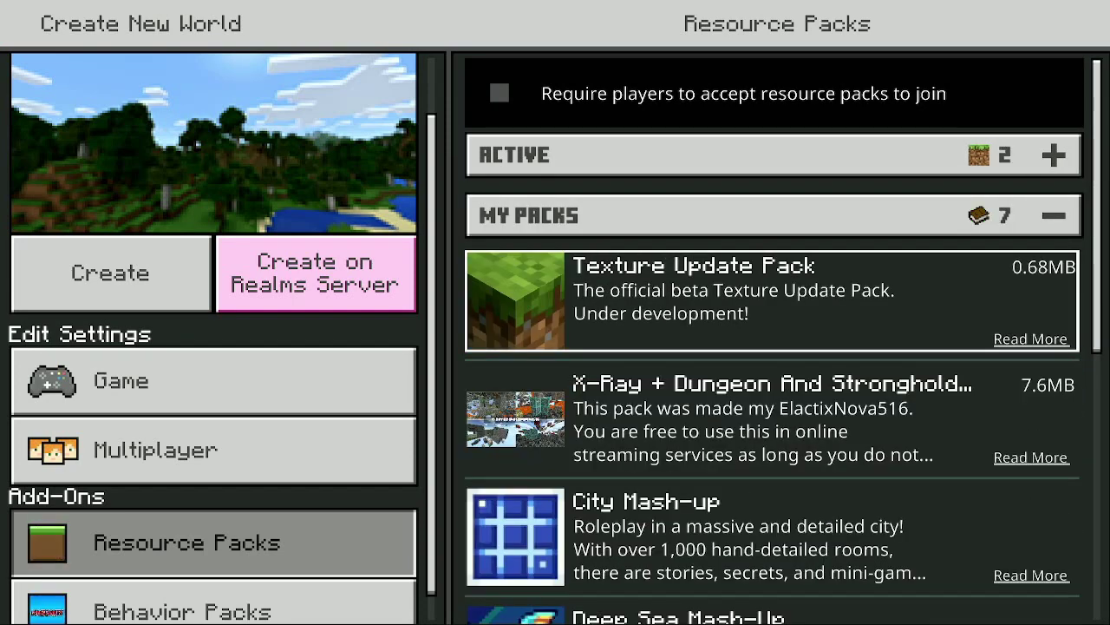
key(Down)
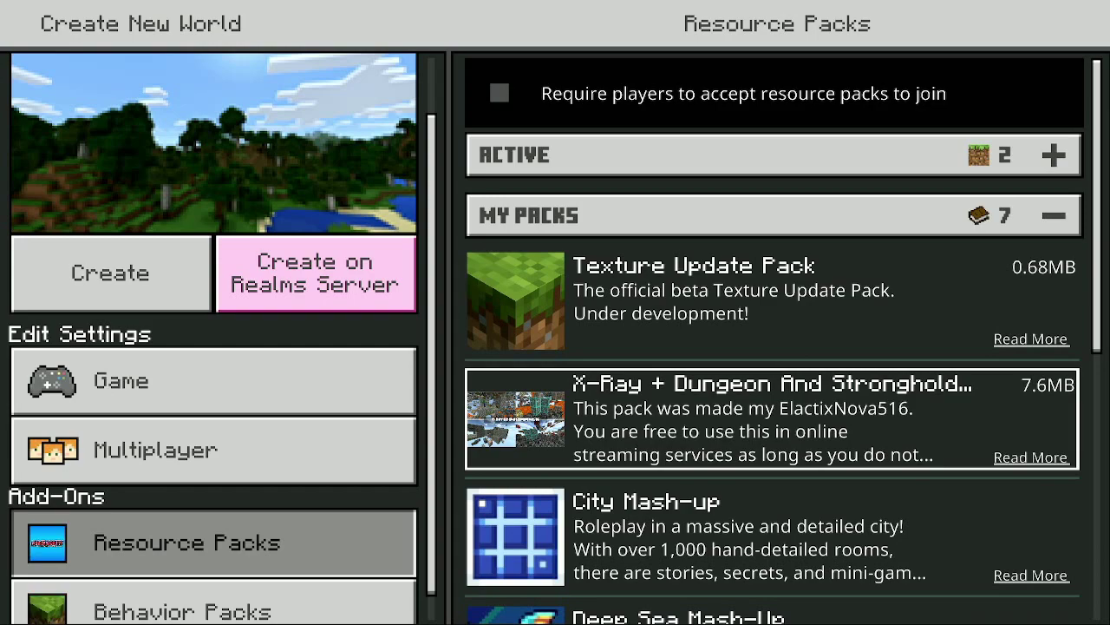
key(Down)
key(Down)
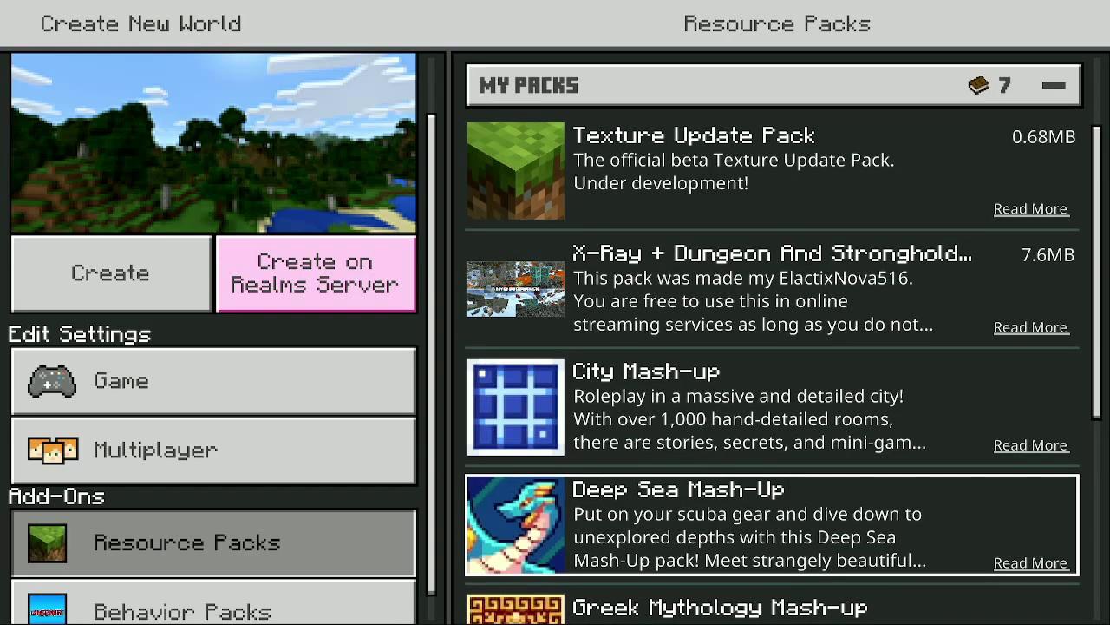
key(Down)
key(Down)
key(Down)
key(Down)
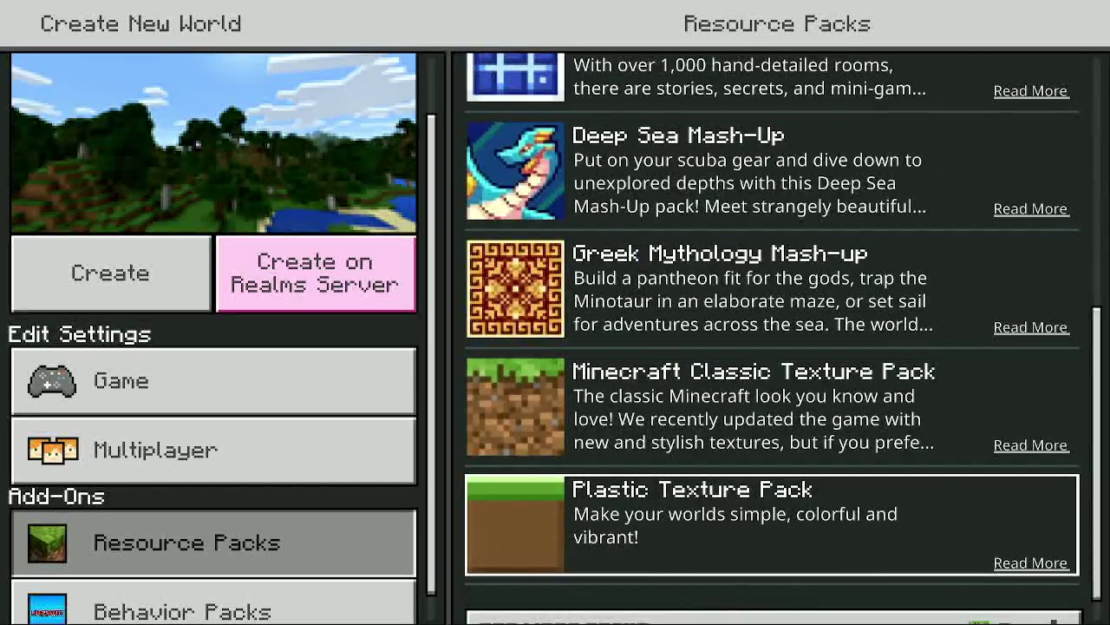
key(Left)
- Activate the Minesanity Addon Pack under Behavior Packs and confirm it
key(Down)
key(Right)
key(Down)
key(Return)
key(Down)
key(Return)
key(Return)
key(Up)
key(Return)
key(Left)
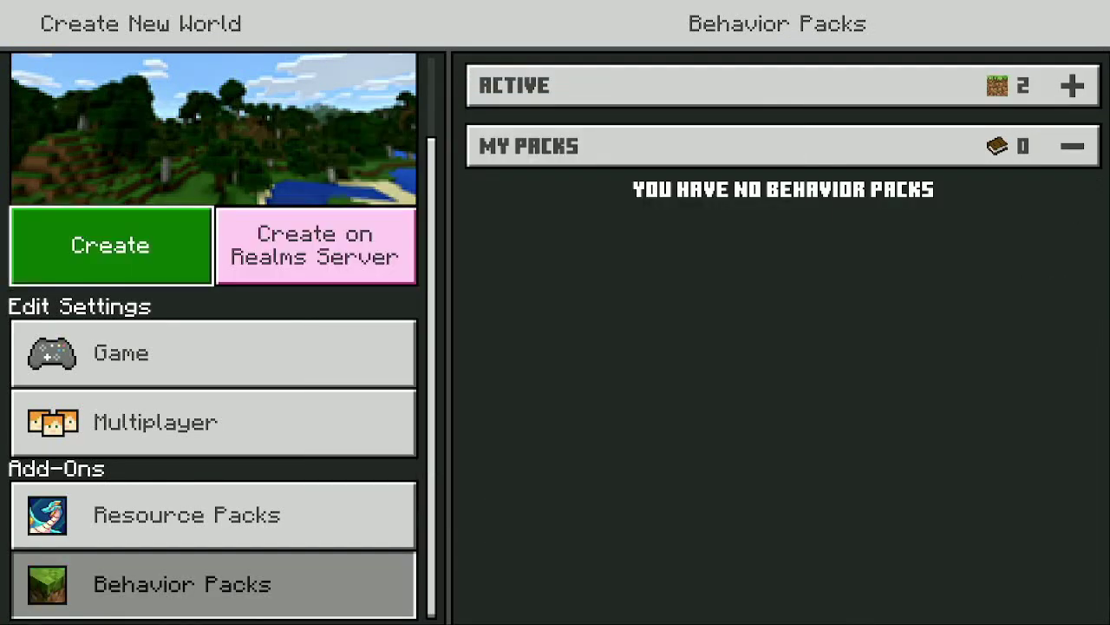
key(Return)
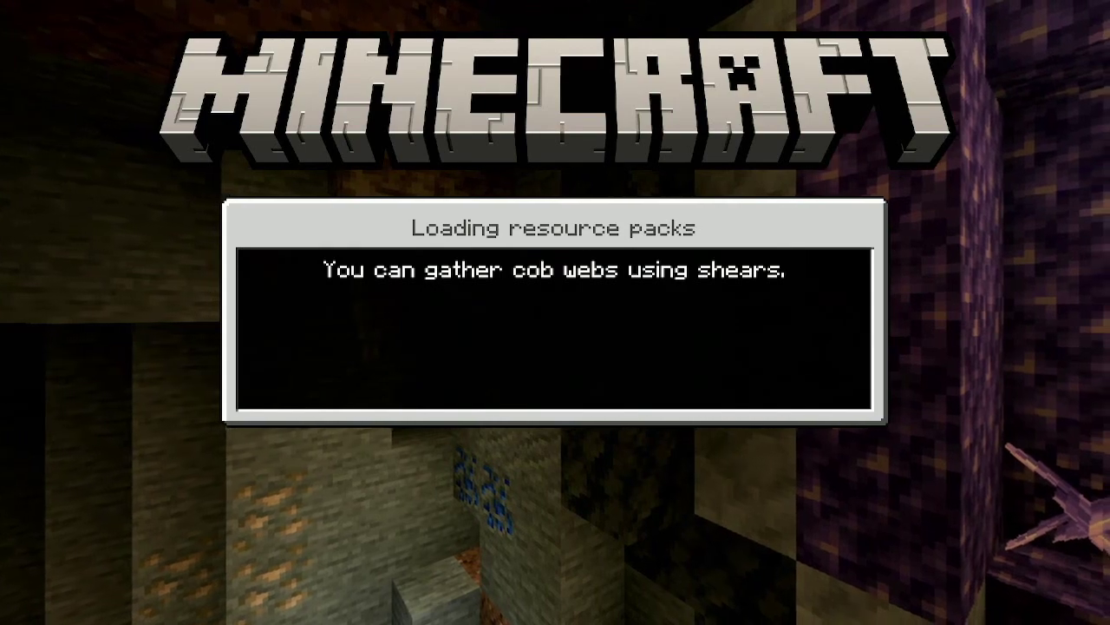
- Open and close the Xbox guide while the new world loads and builds terrain
key(super)
key(Right)
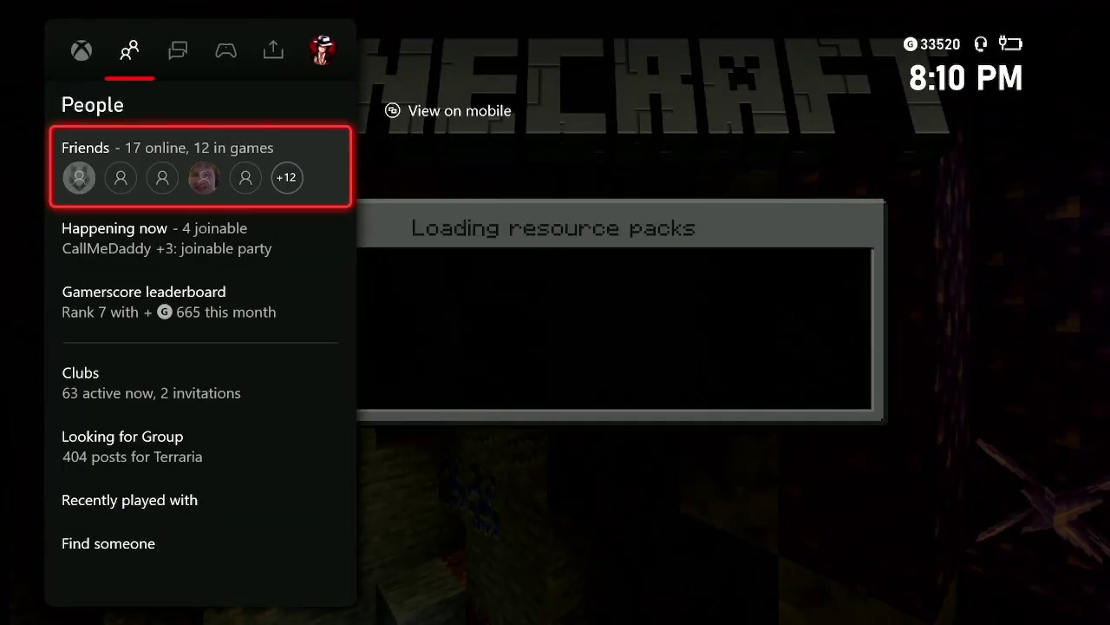
key(Left)
key(Escape)
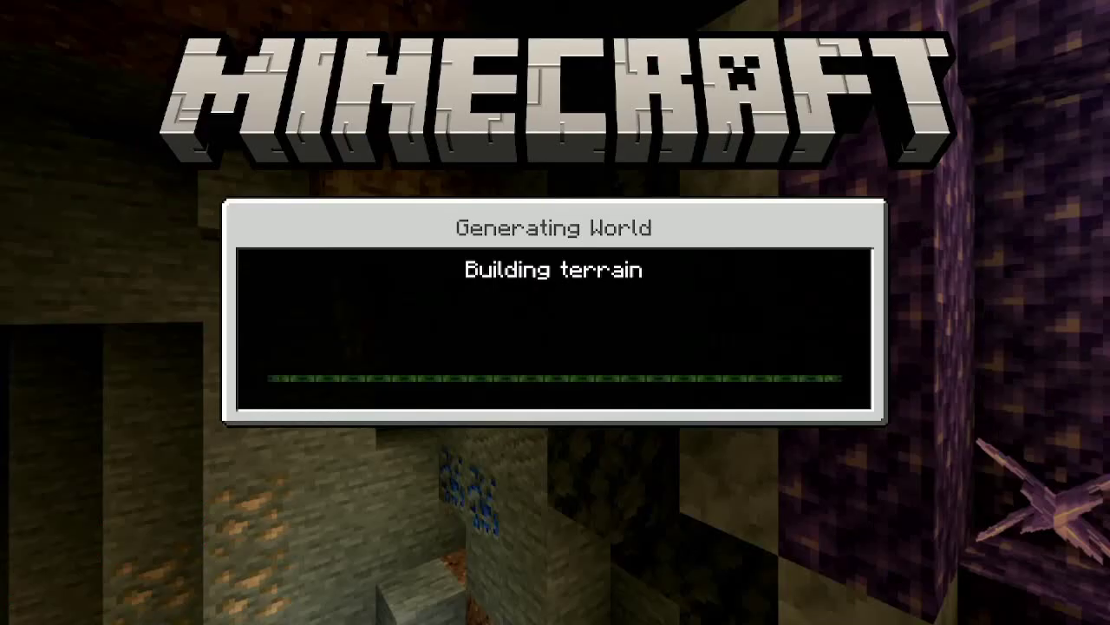